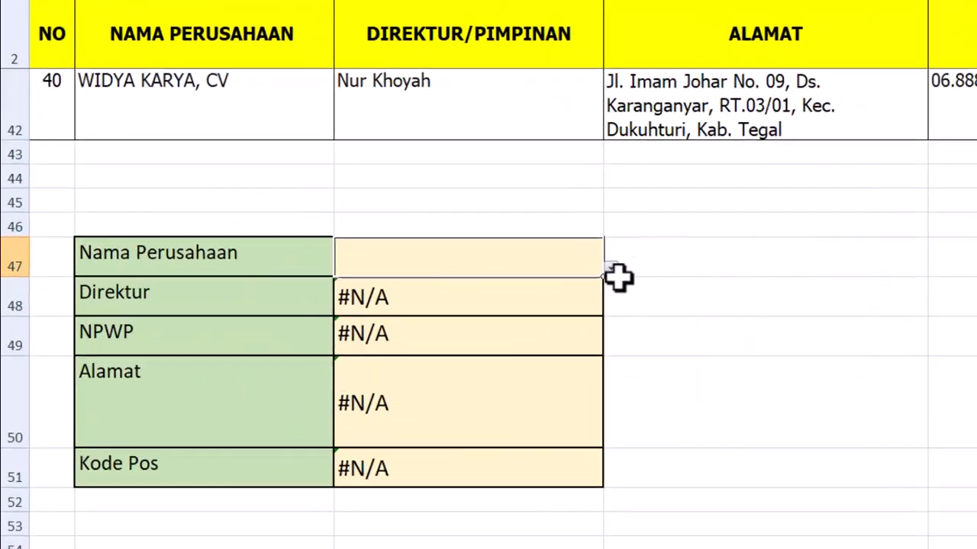
Choose PT. MANDALA ASIA TAMA as the Nama Perusahaan in cell C47.
click(360, 272)
scroll(659, 380, down, 15)
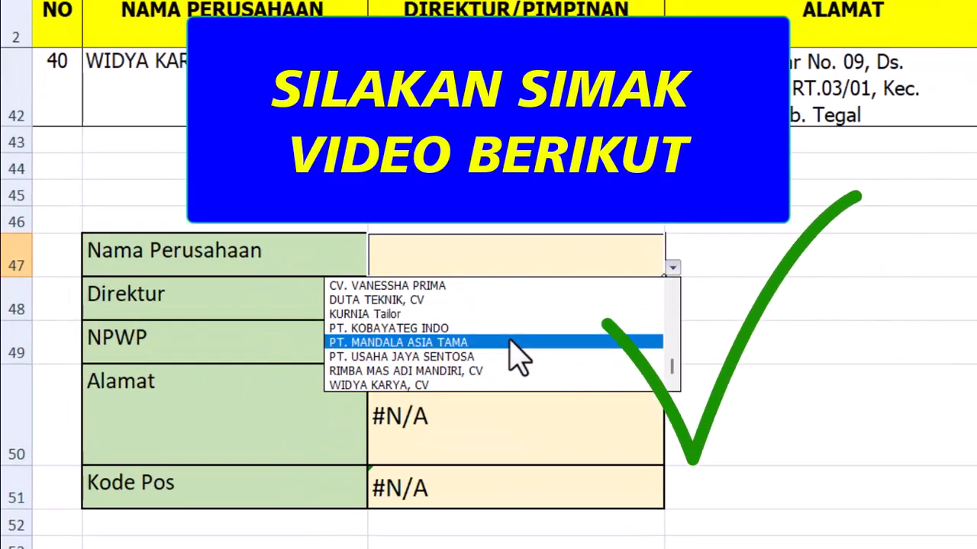
click(510, 342)
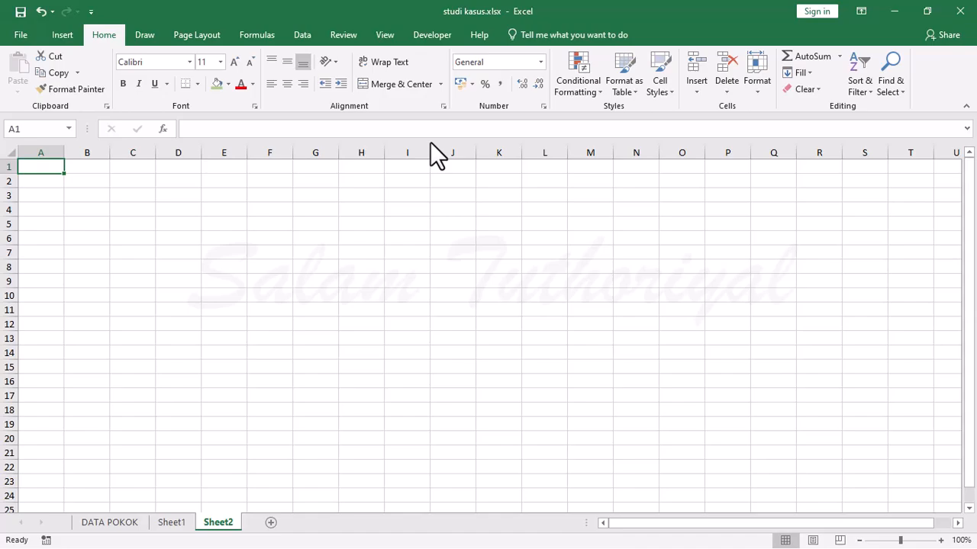
On Sheet1, enter VLOOKUP in D7 and DATA VALIDATION in D8 below the title.
key(ctrl+Page_Up)
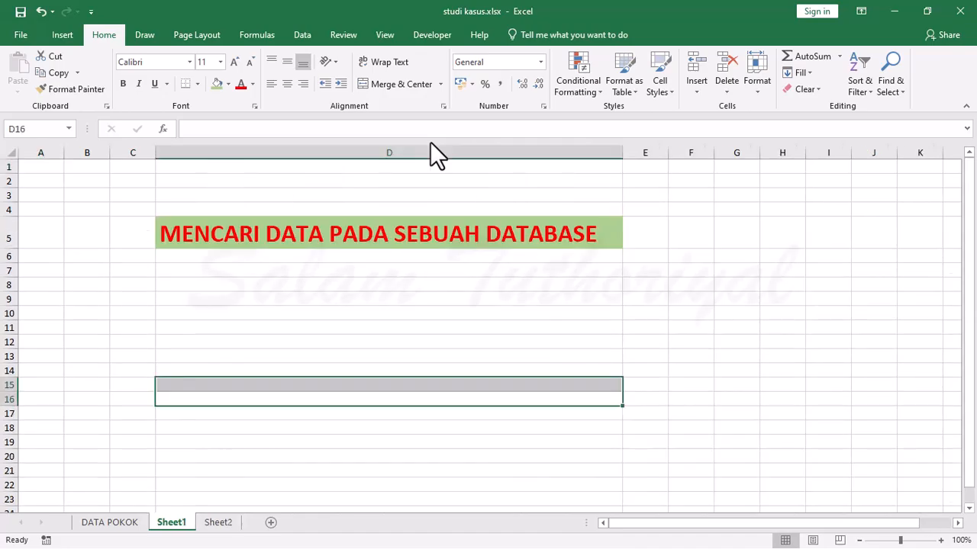
key(ctrl+Up)
key(Down)
key(Down)
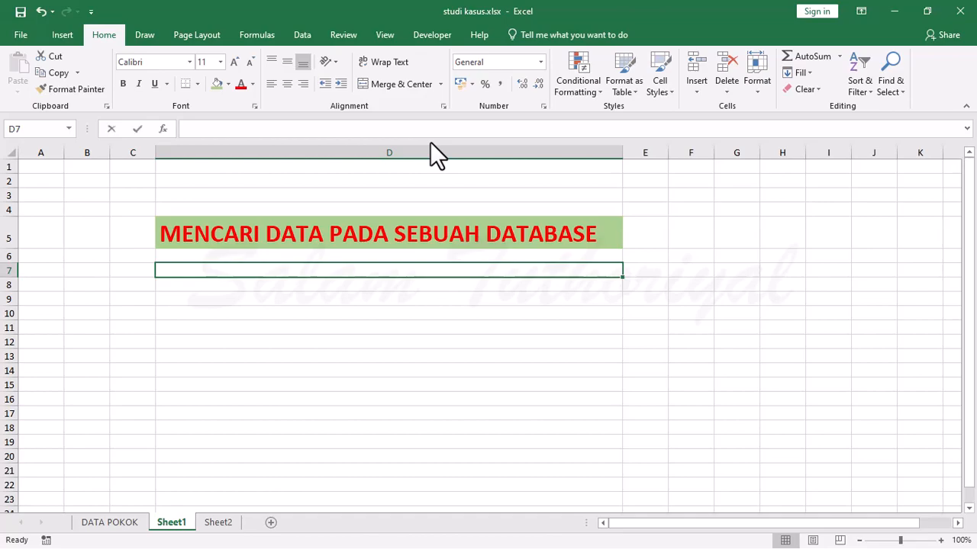
text(VLOOKUP)
key(Return)
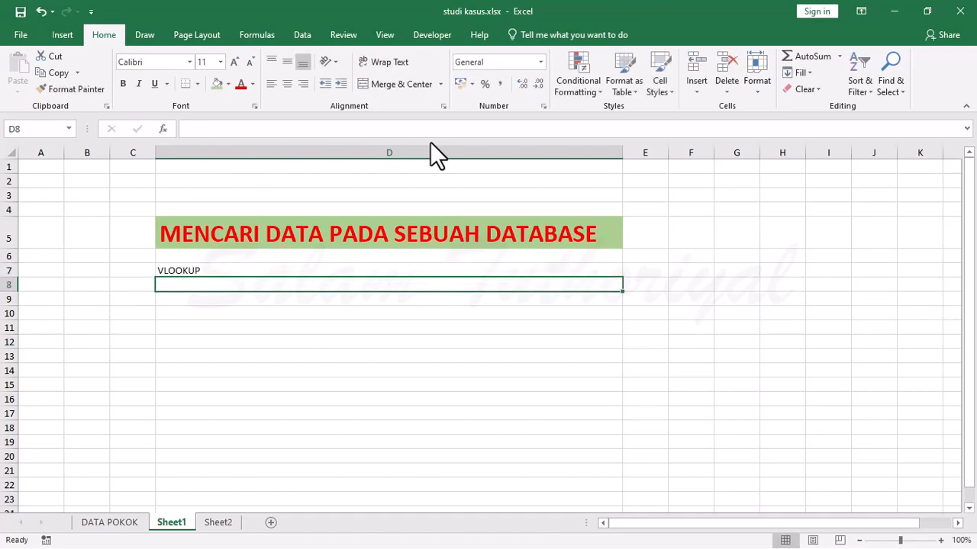
text(DATA VALIDATION)
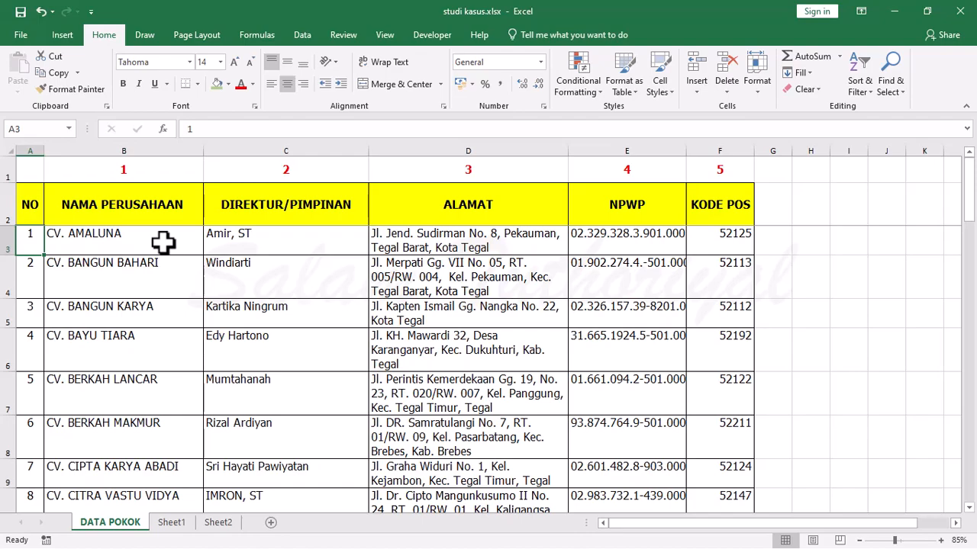
Examine the DATA POKOK table's column headers, column numbers and extent from the first company record to the last.
key(Up)
key(Right)
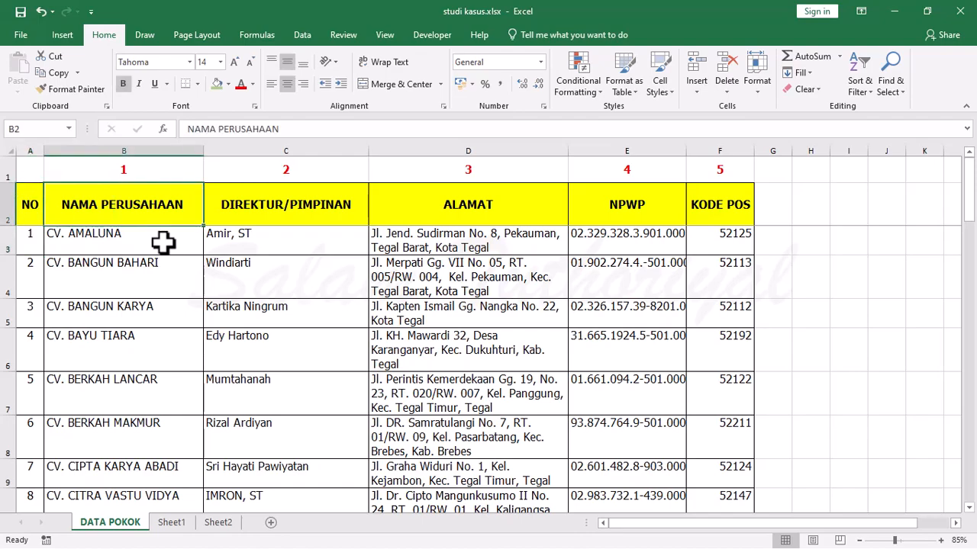
key(Down)
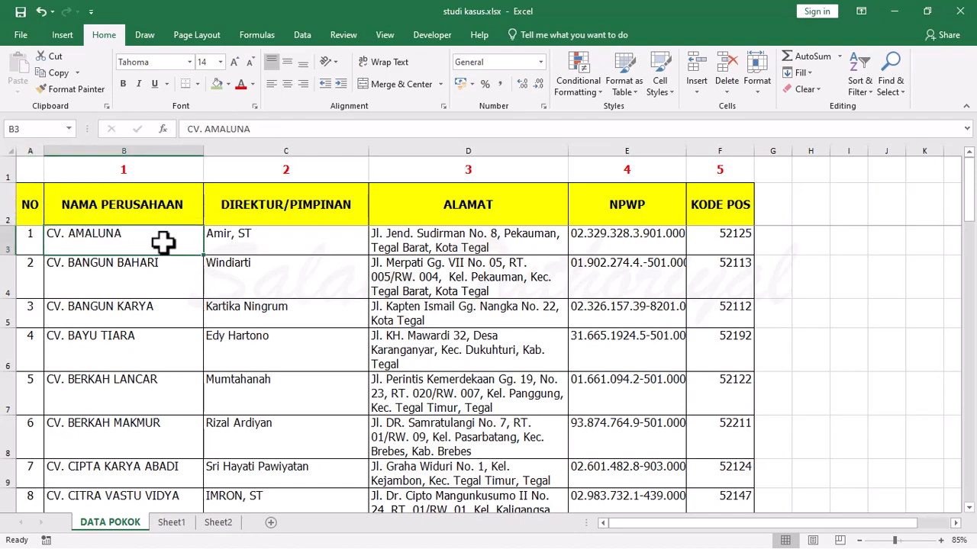
key(ctrl+Down)
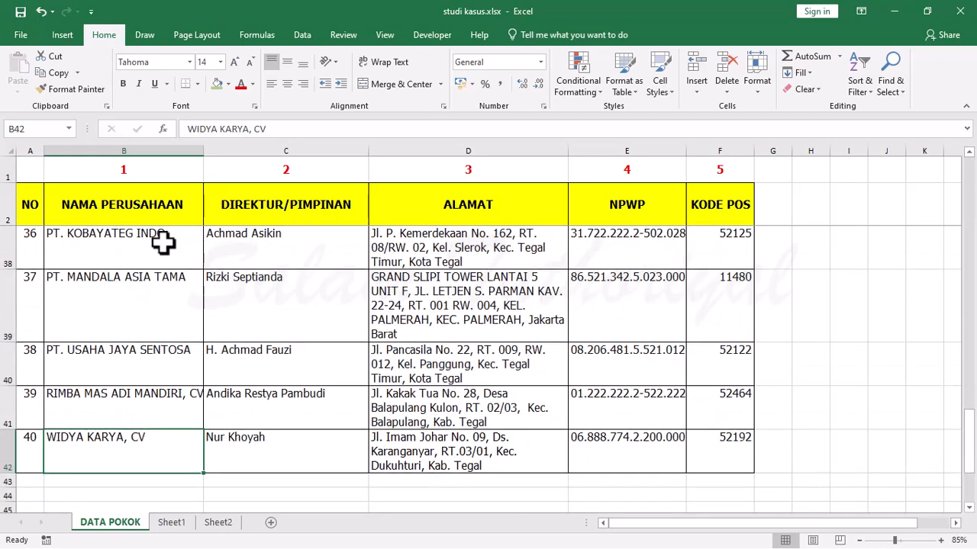
key(Right)
key(Right)
key(Right)
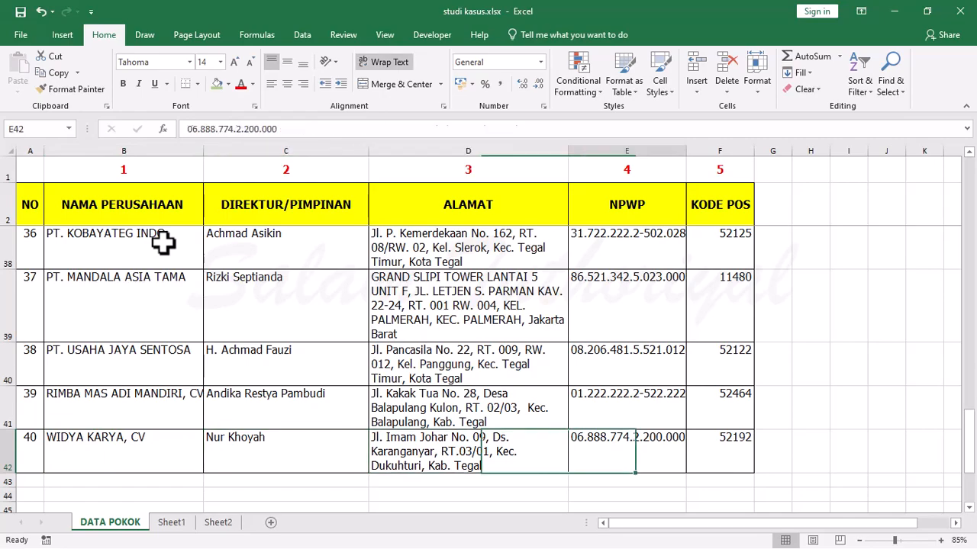
key(ctrl+Up)
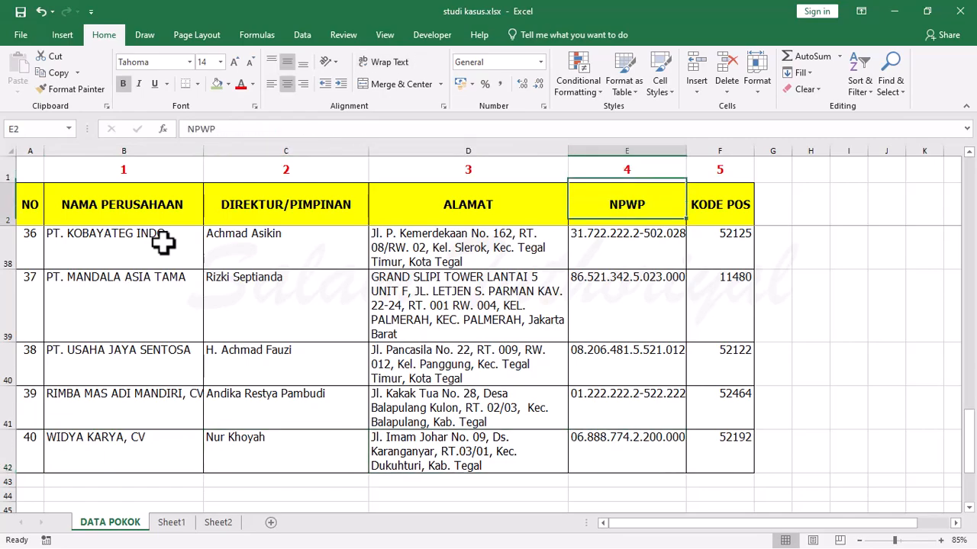
key(Left)
key(Left)
key(Left)
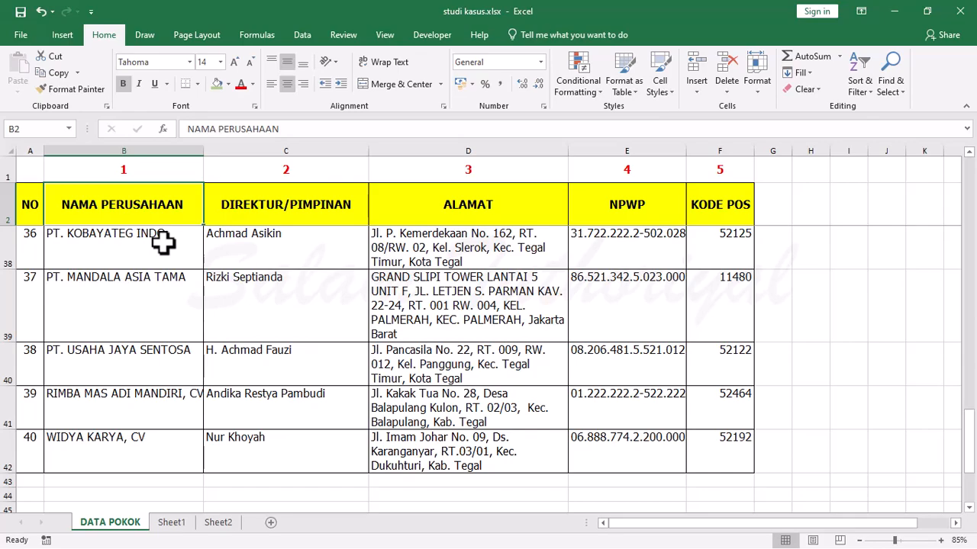
key(Down)
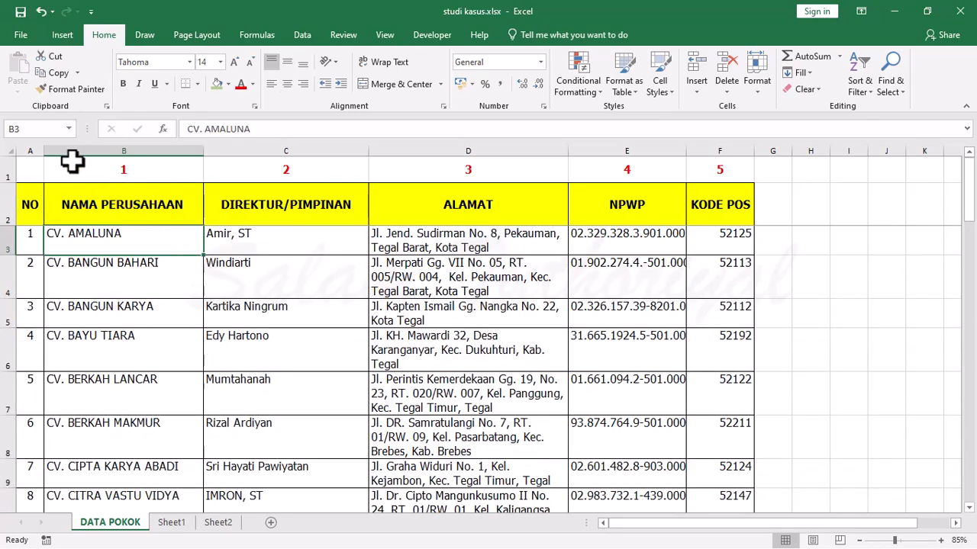
click(83, 172)
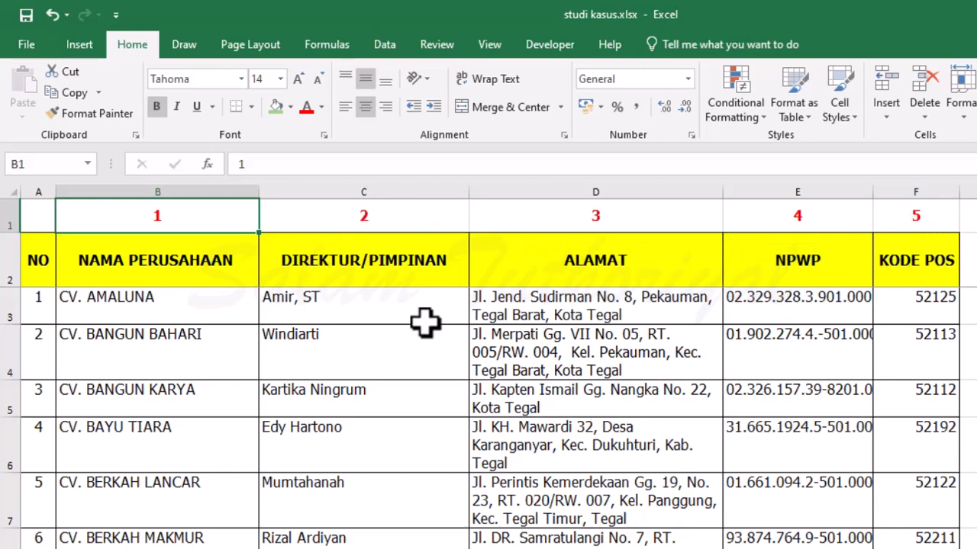
Clear the Nama Perusahaan value in C46 of the lookup form below the table.
scroll(277, 419, down, 6)
scroll(277, 419, down, 8)
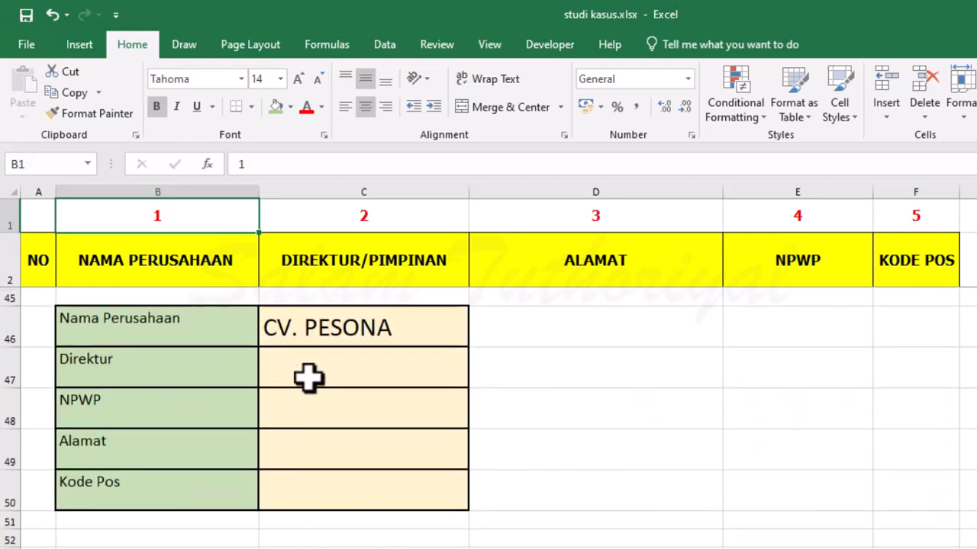
click(322, 327)
key(Delete)
Find CV. JAKAL in the company table and enter it as the Nama Perusahaan in C46.
scroll(305, 381, up, 1)
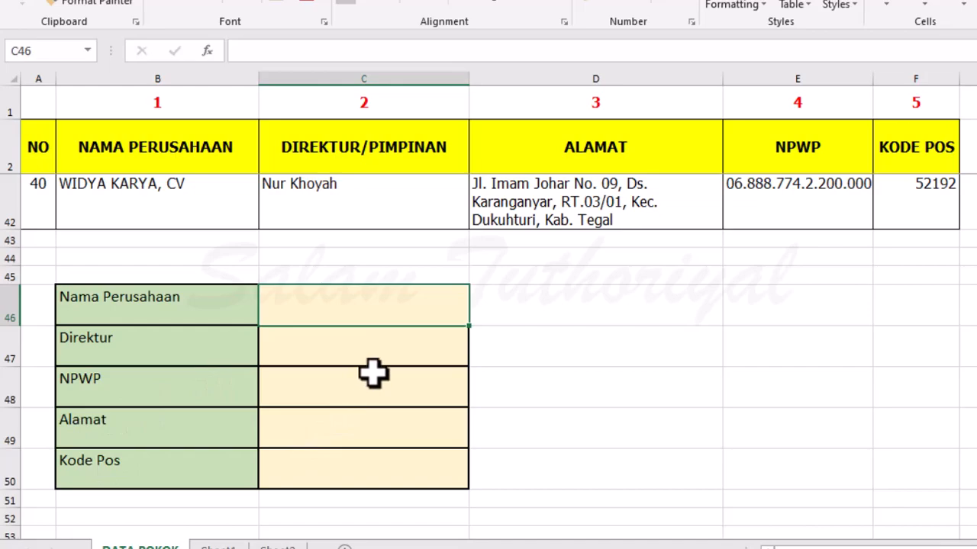
scroll(399, 308, up, 4)
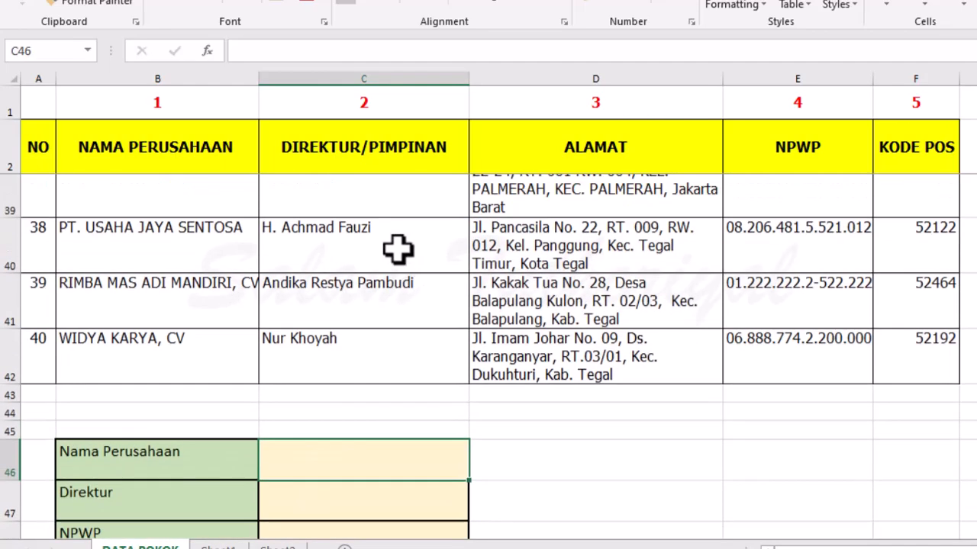
scroll(273, 303, up, 7)
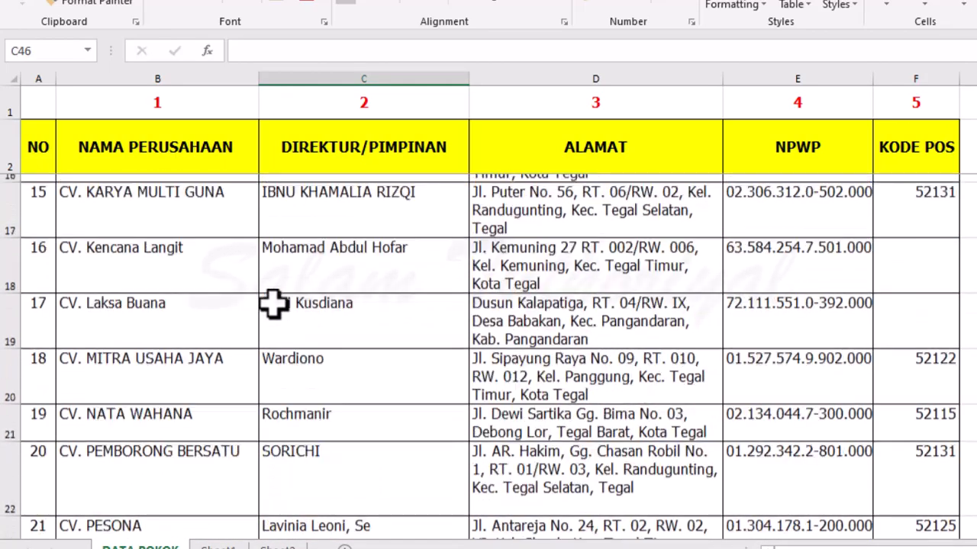
click(155, 372)
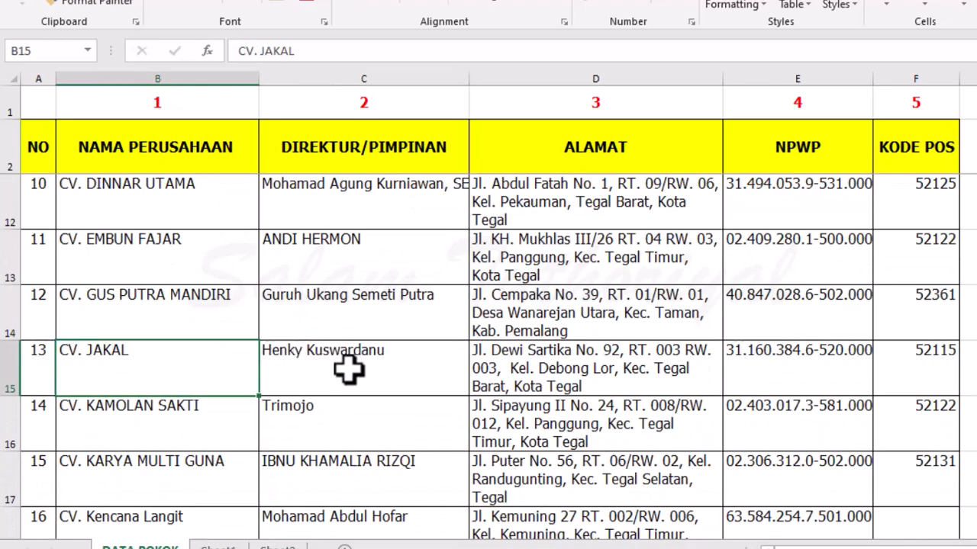
scroll(349, 374, down, 10)
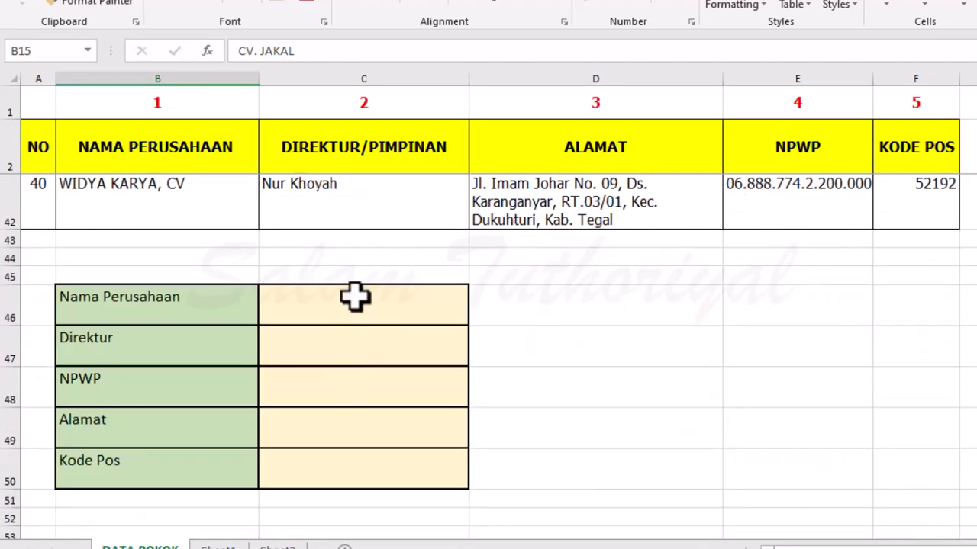
click(349, 300)
text(CV. JAKAL)
key(Return)
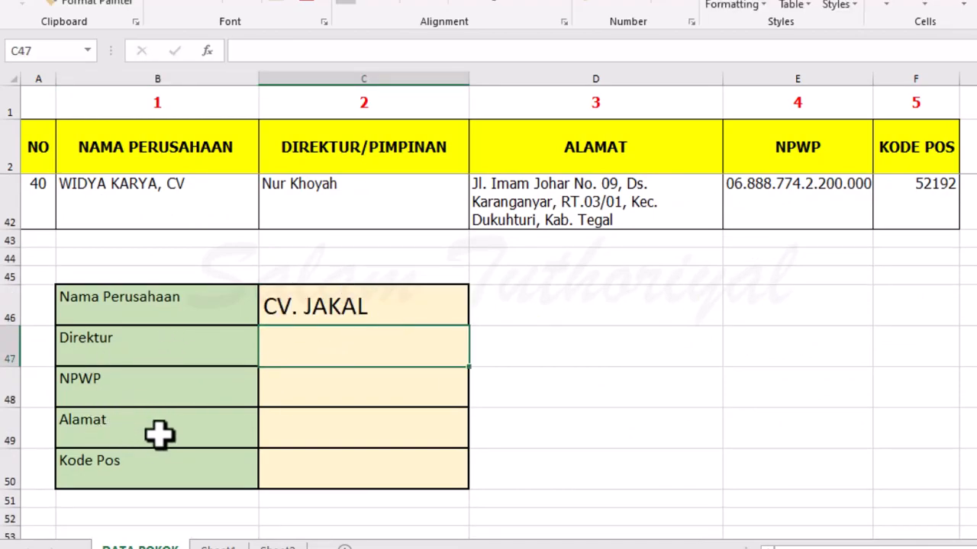
Begin a VLOOKUP formula in the Direktur cell C47.
drag(347, 349, 322, 467)
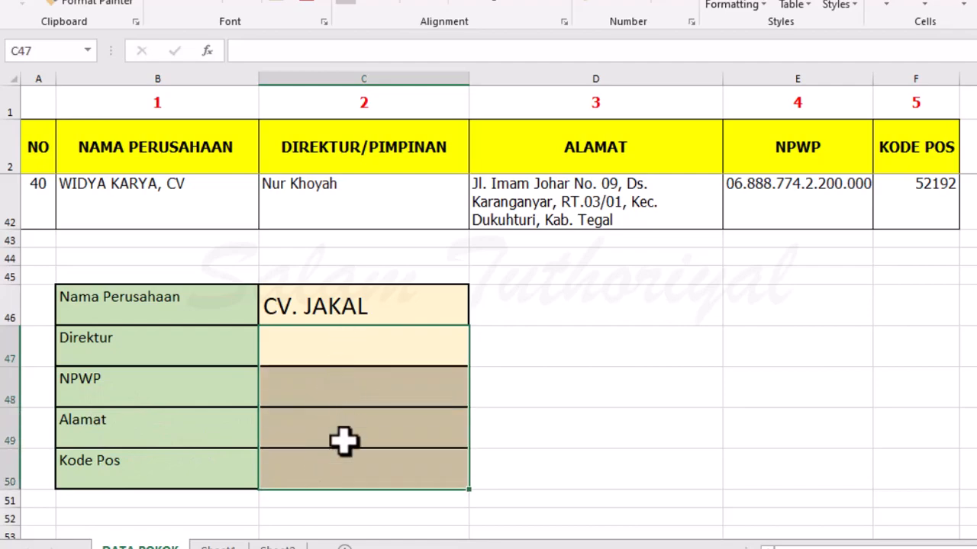
click(346, 334)
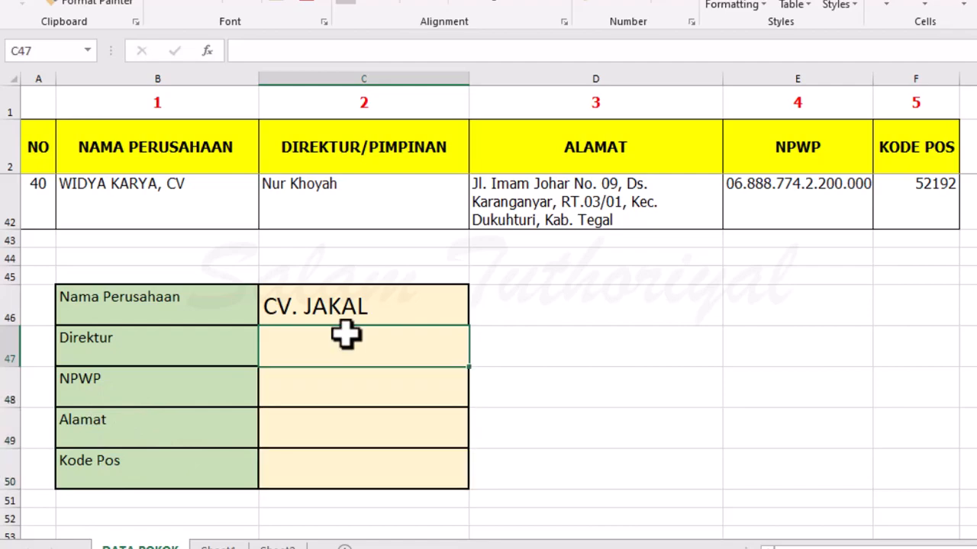
text(=)
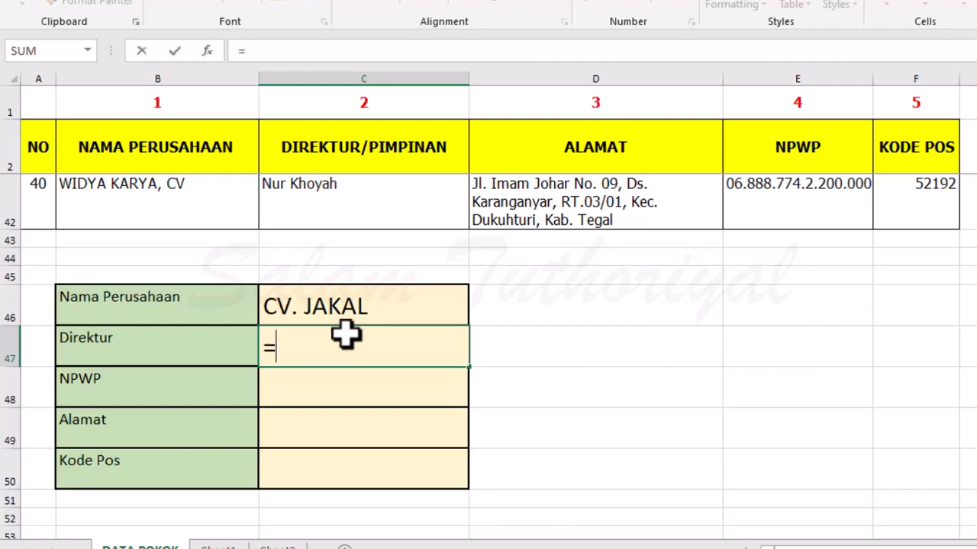
text(VLOOKUP()
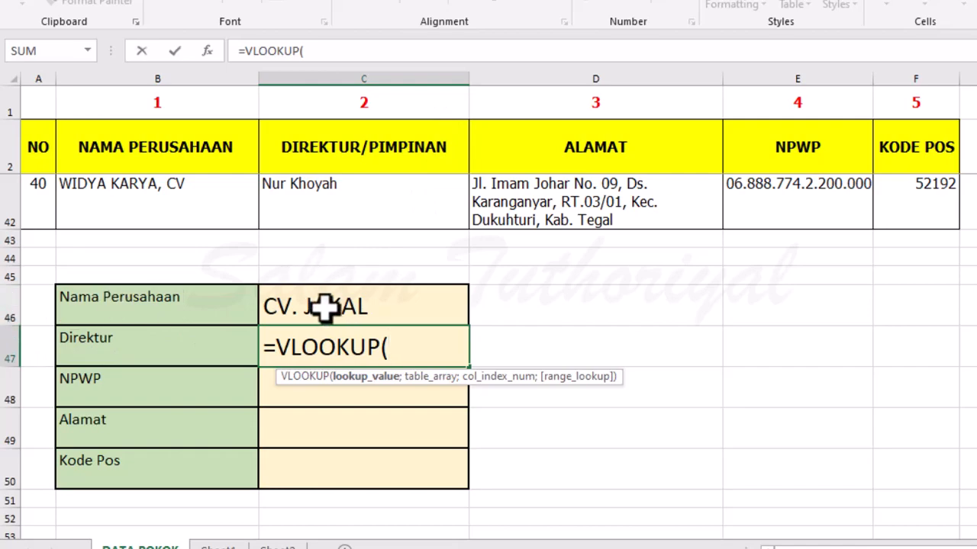
text(C46)
key(BackSpace)
key(BackSpace)
key(BackSpace)
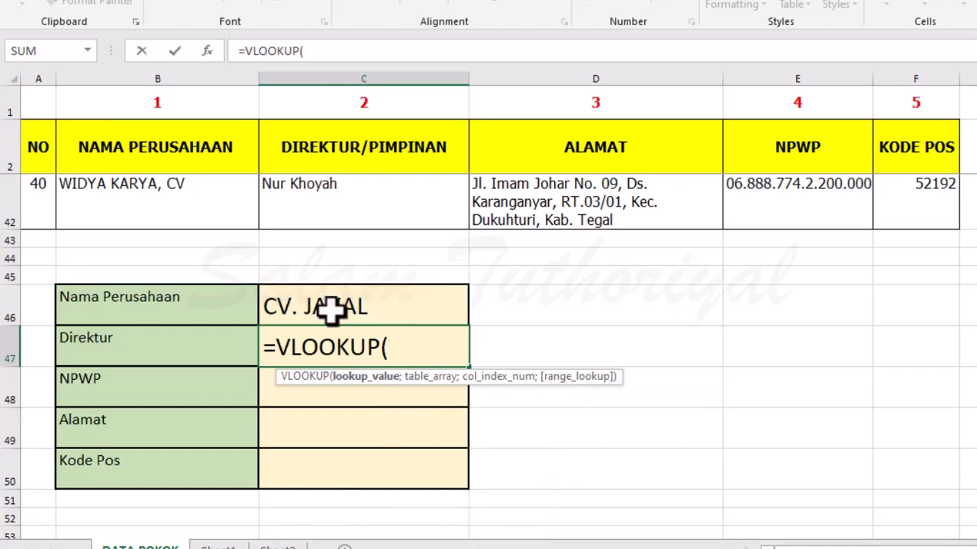
Give the VLOOKUP formula C46 as lookup value and the absolute range $B$2:$F$42 as table array.
click(330, 308)
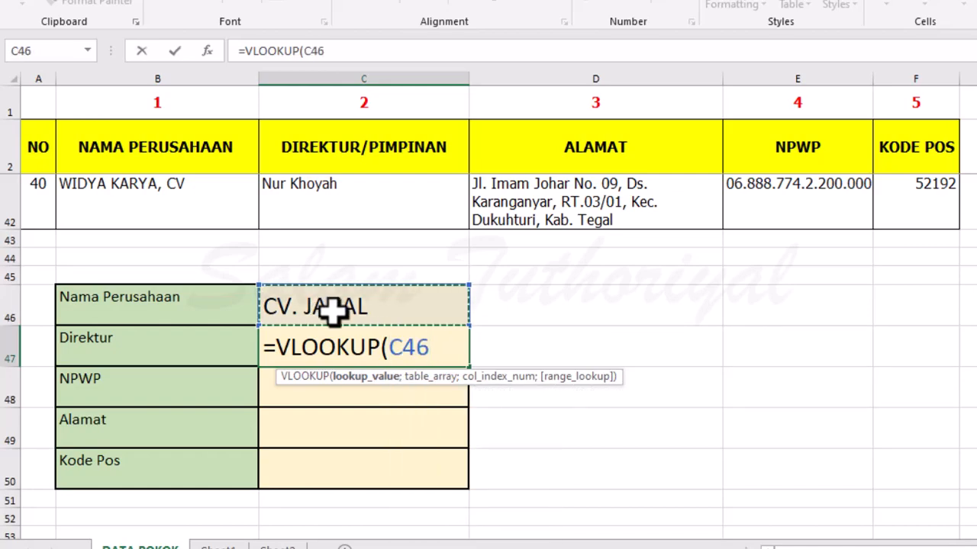
text(;)
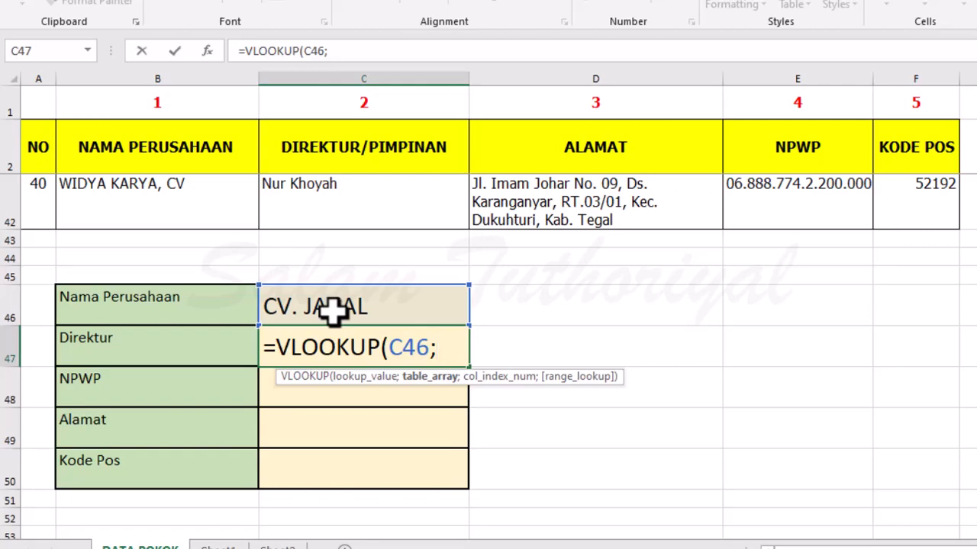
scroll(334, 299, up, 13)
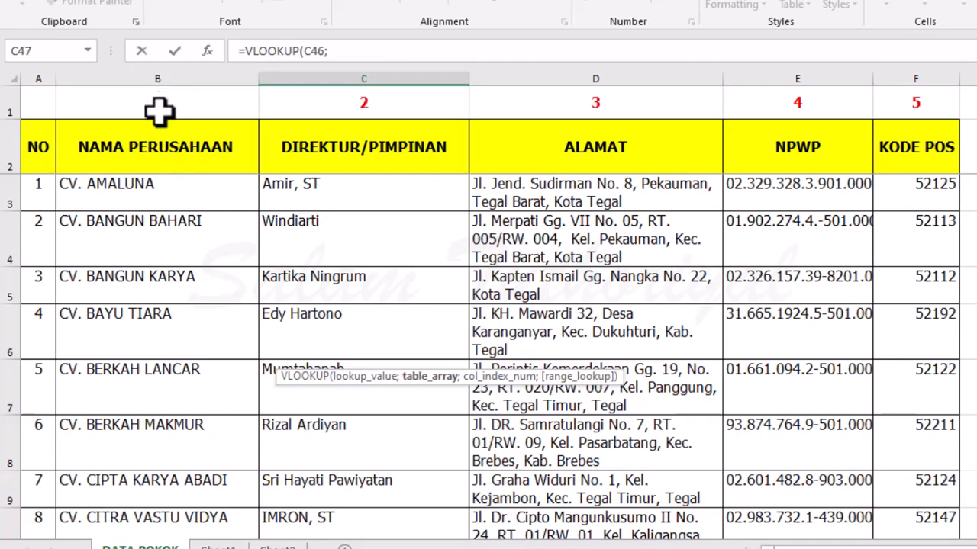
drag(116, 147, 935, 469)
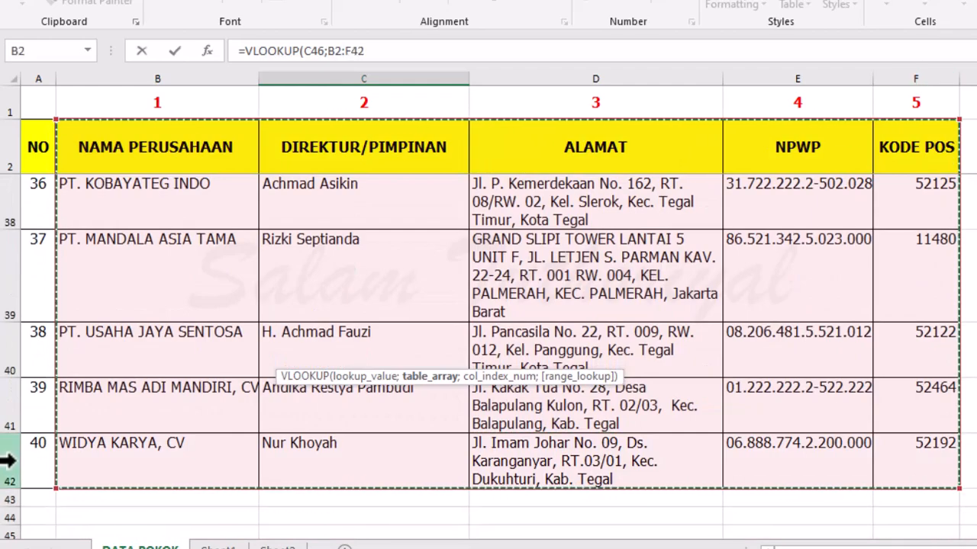
scroll(469, 469, down, 3)
scroll(473, 463, up, 1)
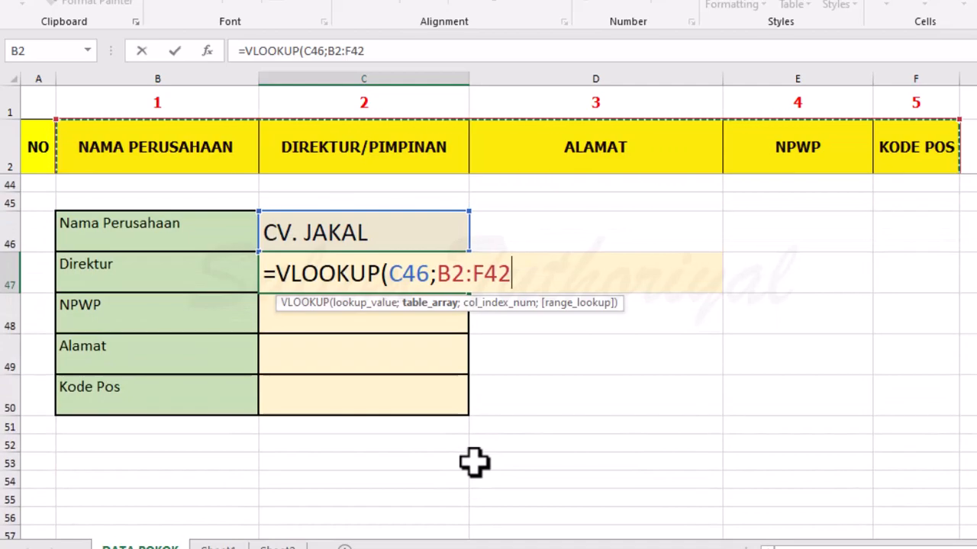
key(F4)
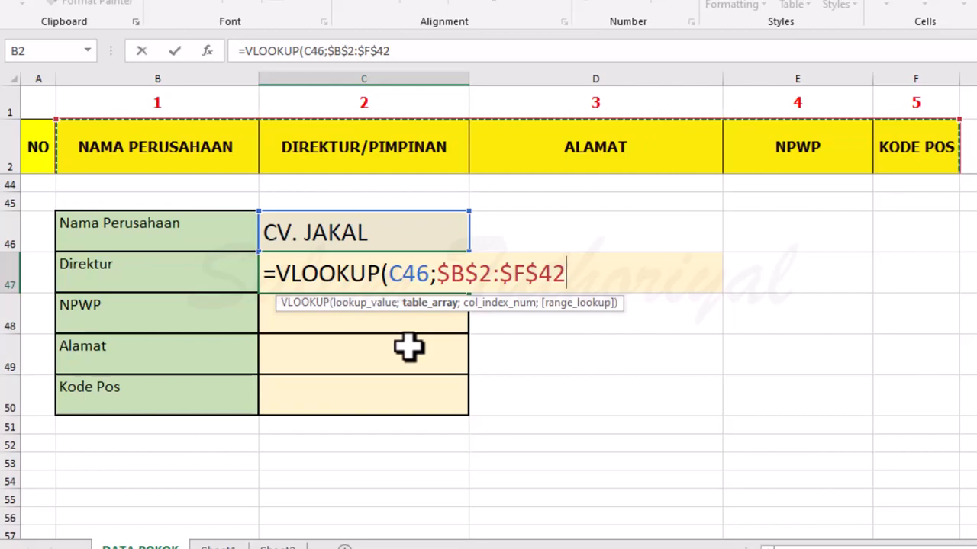
text(;)
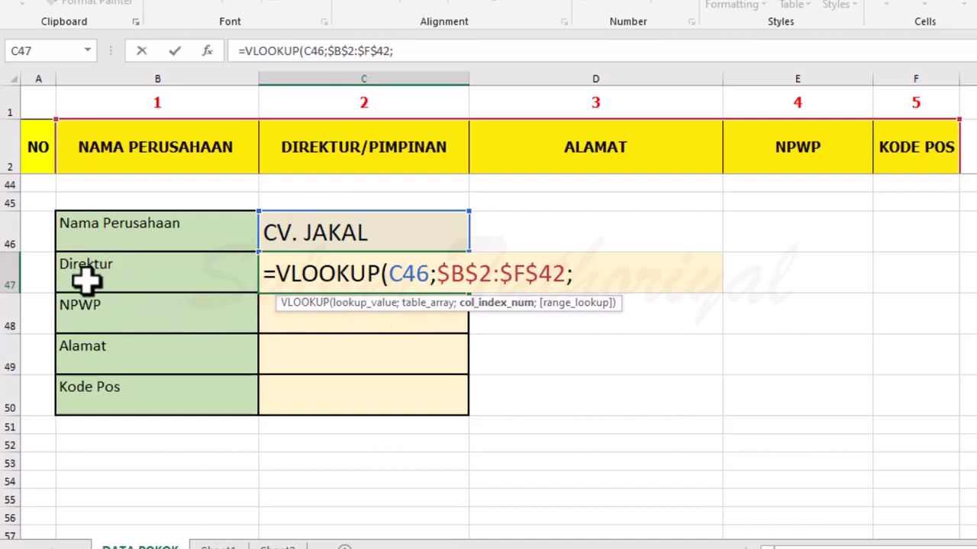
Complete the Direktur VLOOKUP in C47 with column index 2 and exact match 0, and widen column C slightly.
scroll(306, 279, up, 1)
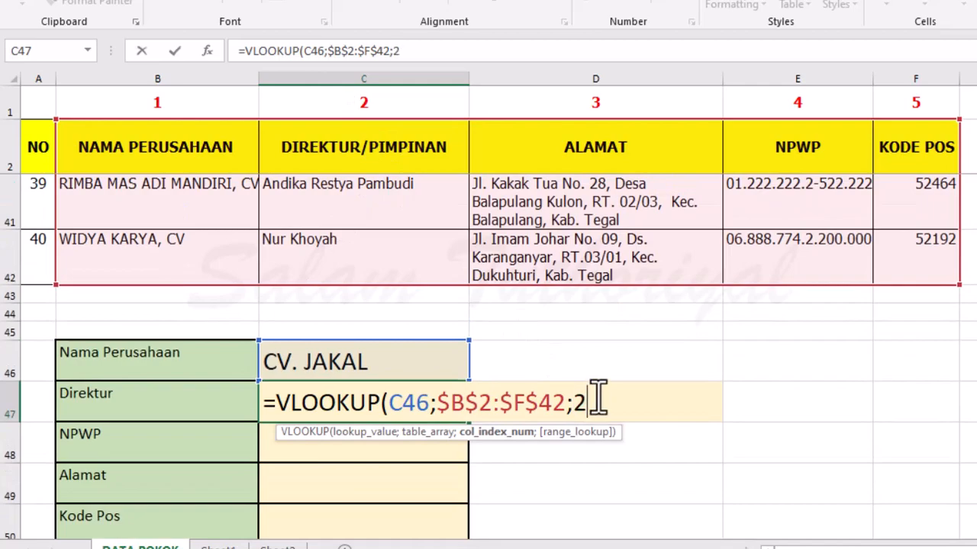
text(;)
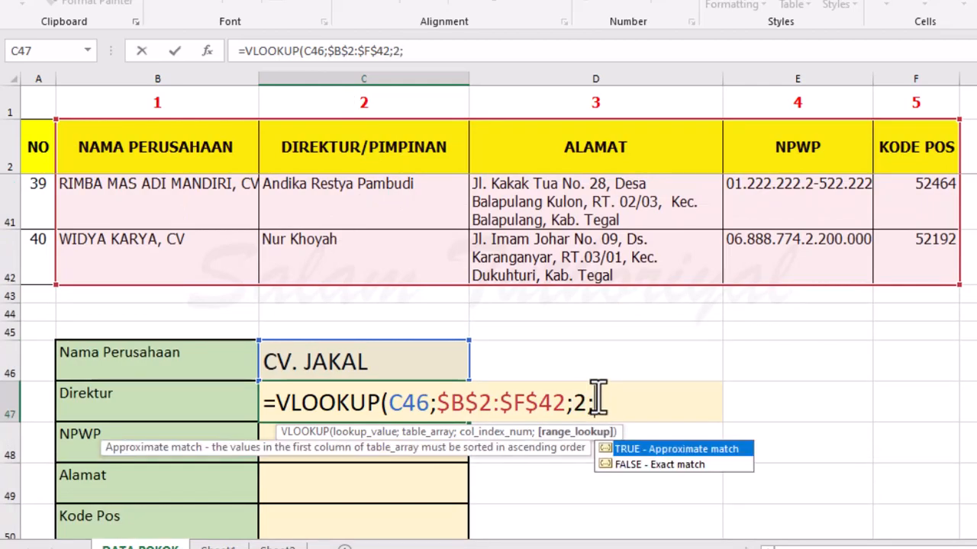
text(0)
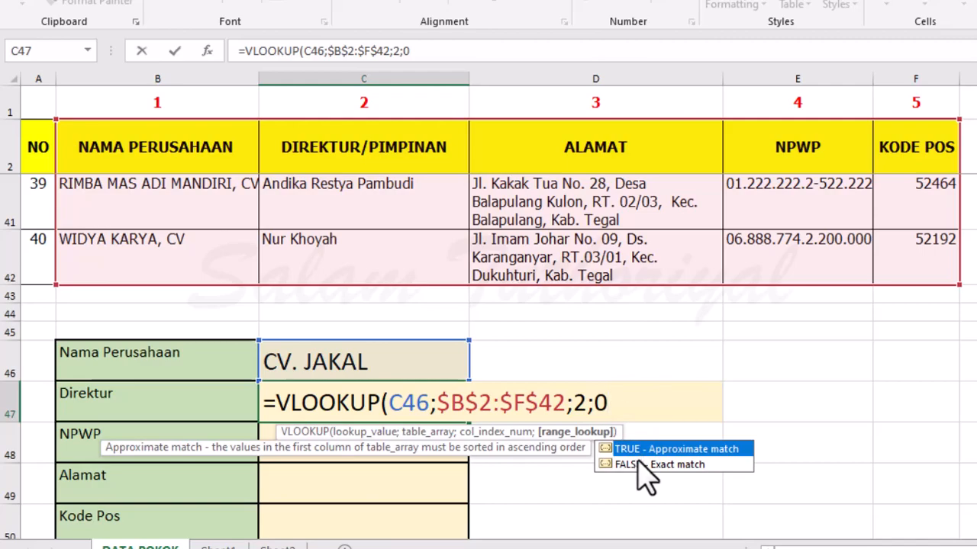
text())
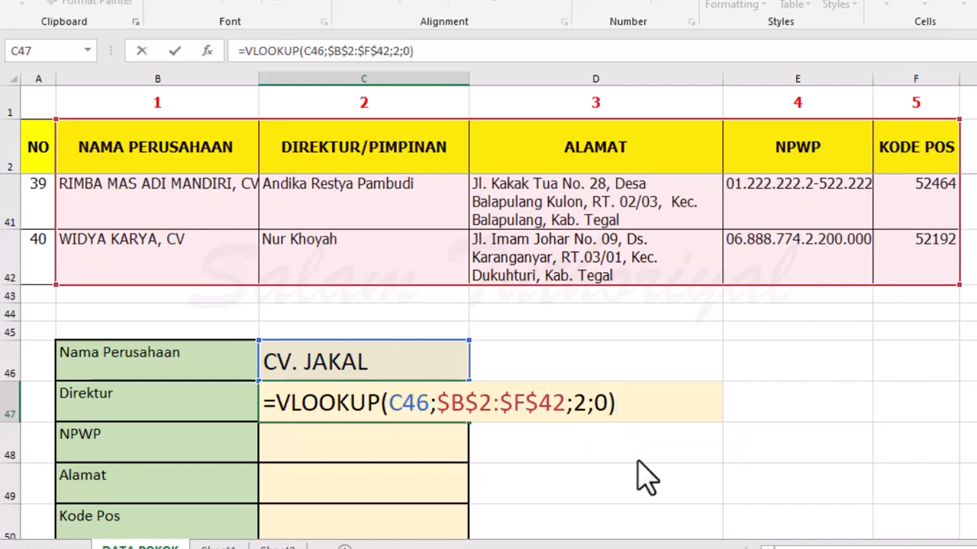
key(Return)
drag(469, 79, 476, 77)
scroll(351, 389, up, 8)
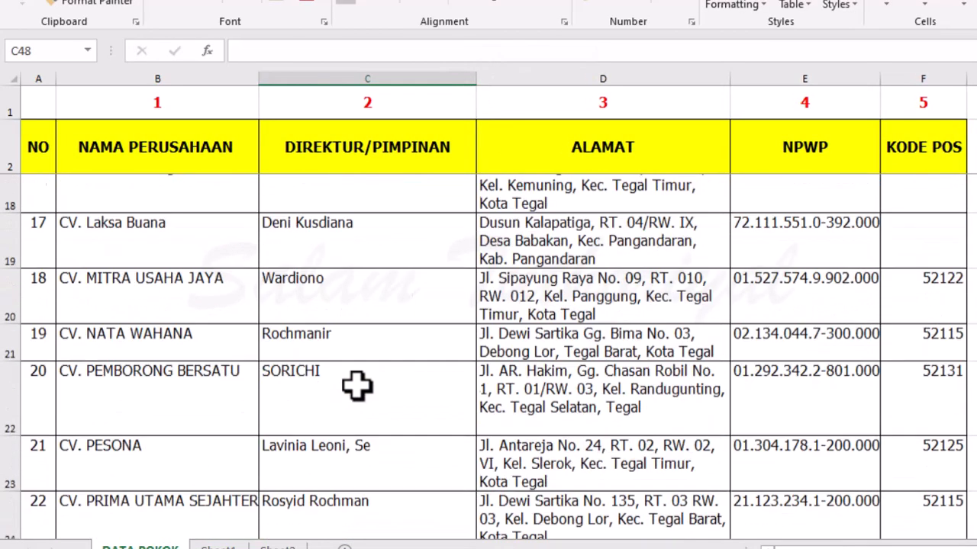
scroll(357, 386, up, 3)
scroll(381, 423, down, 1)
scroll(399, 366, down, 11)
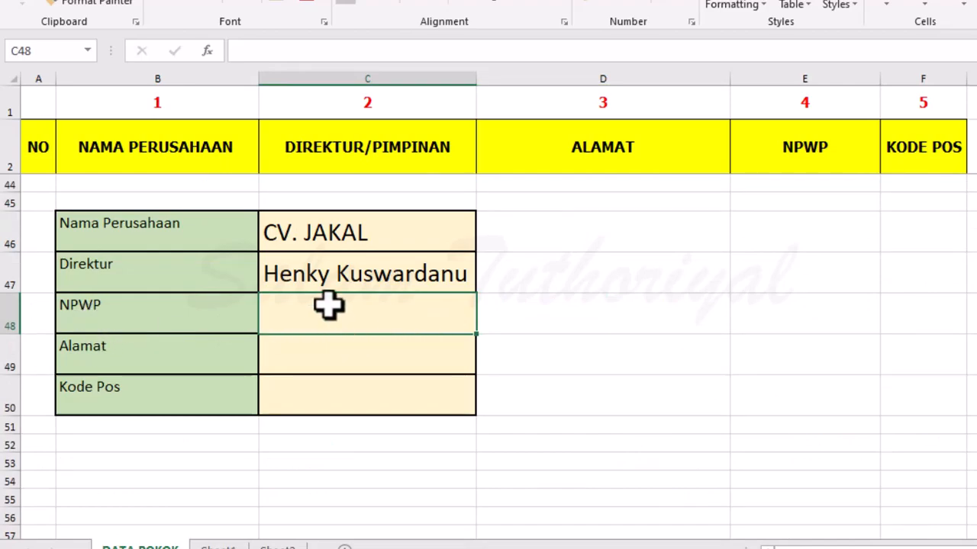
Copy the Direktur VLOOKUP formula from C47 into the NPWP cell C48.
text(=)
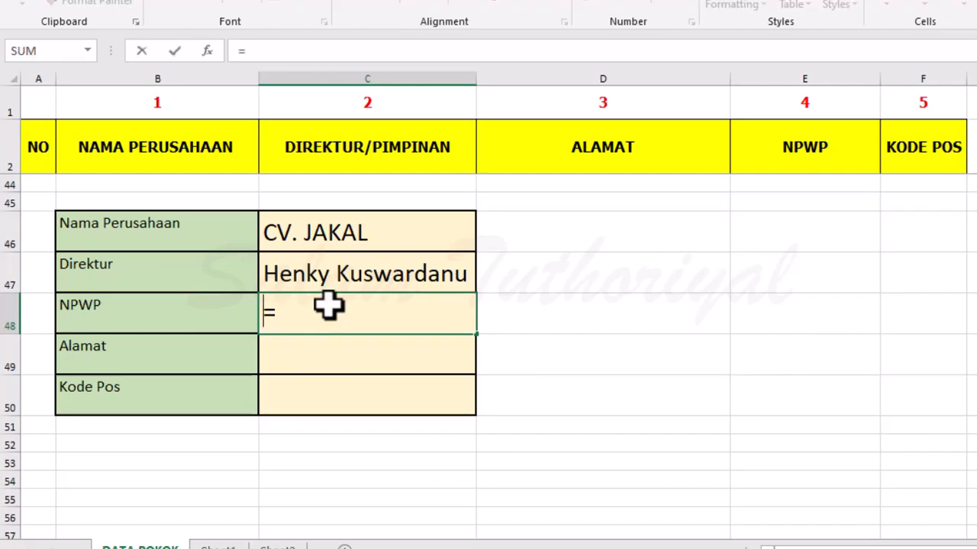
key(Up)
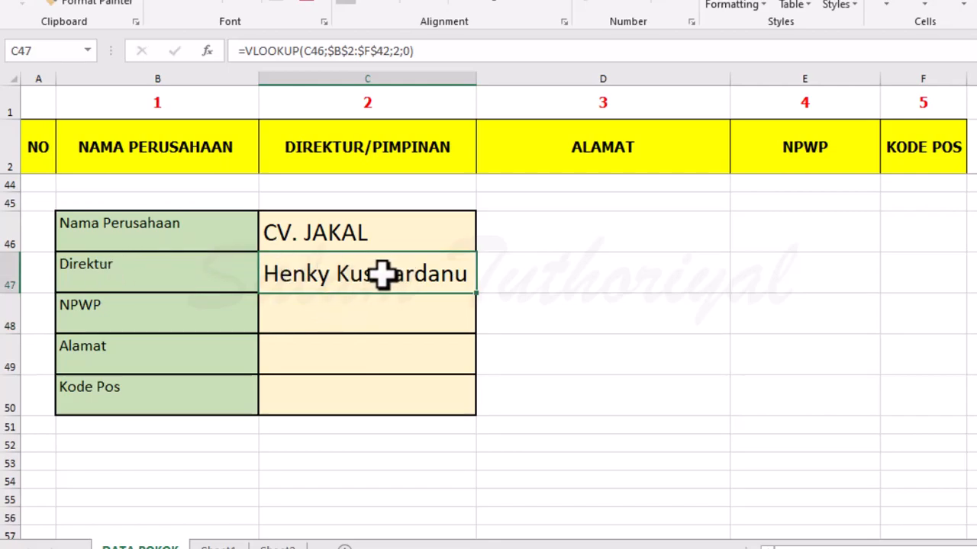
key(ctrl+c)
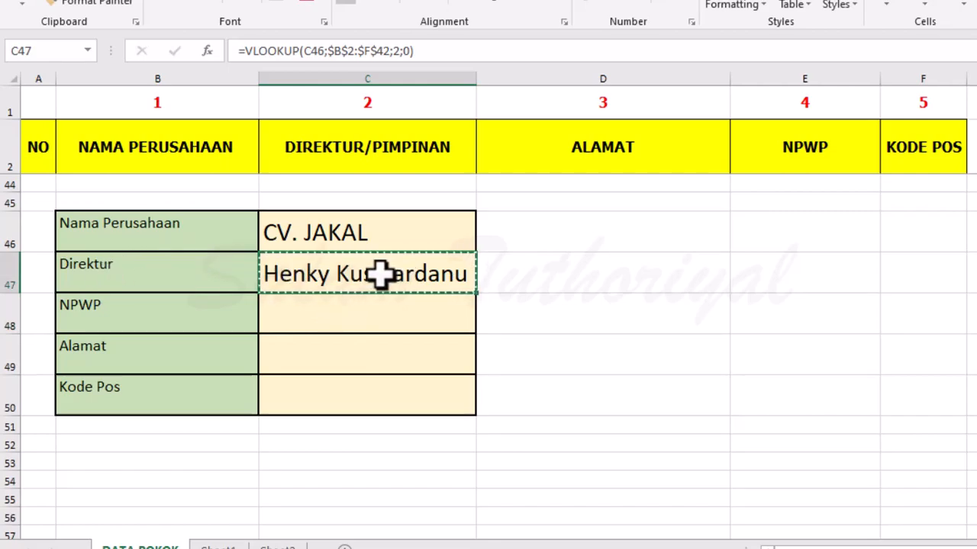
click(366, 311)
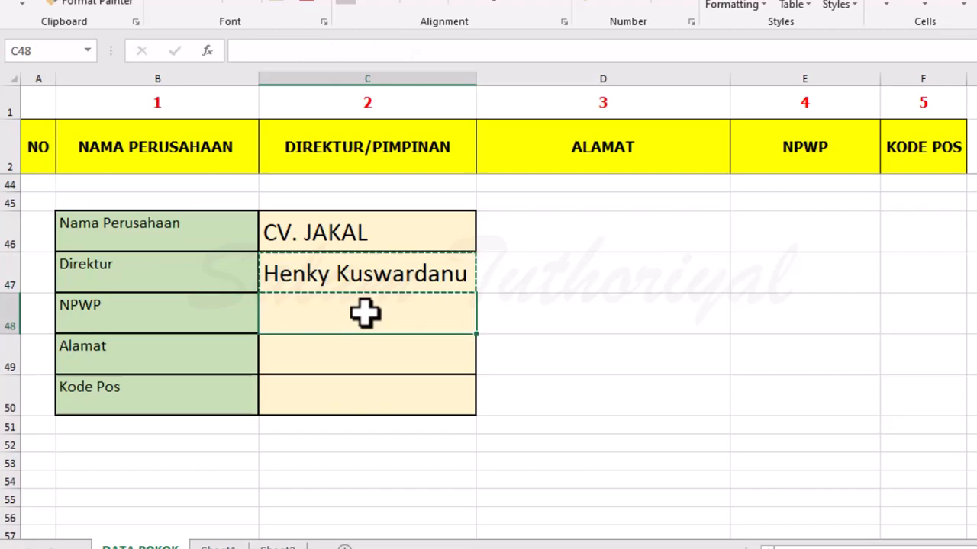
key(Return)
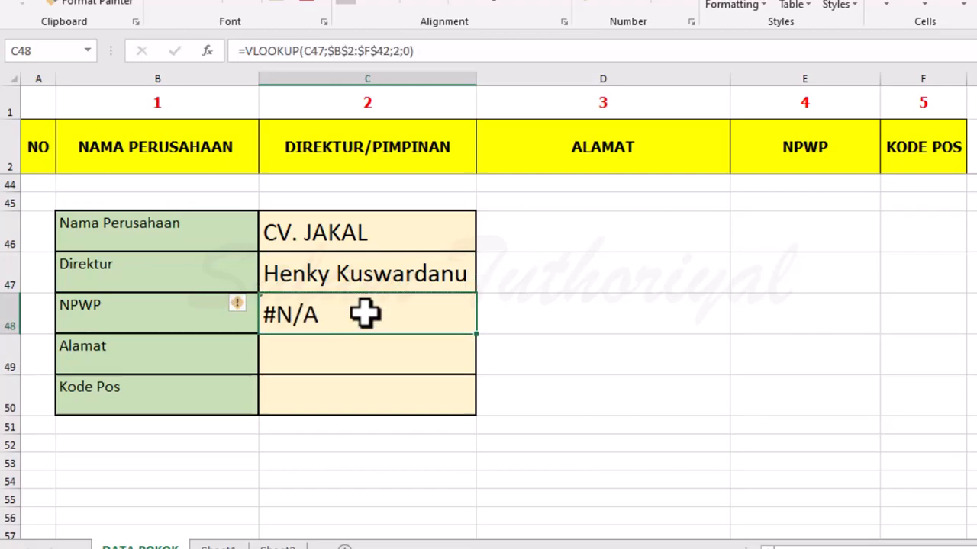
Change the lookup value of the NPWP formula in C48 to the absolute reference $C$46.
double_click(366, 313)
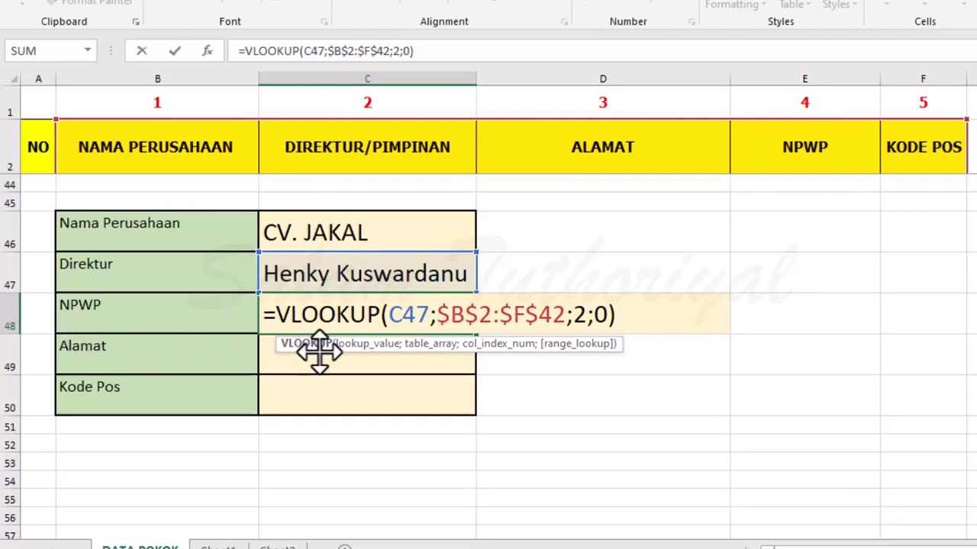
drag(390, 314, 428, 314)
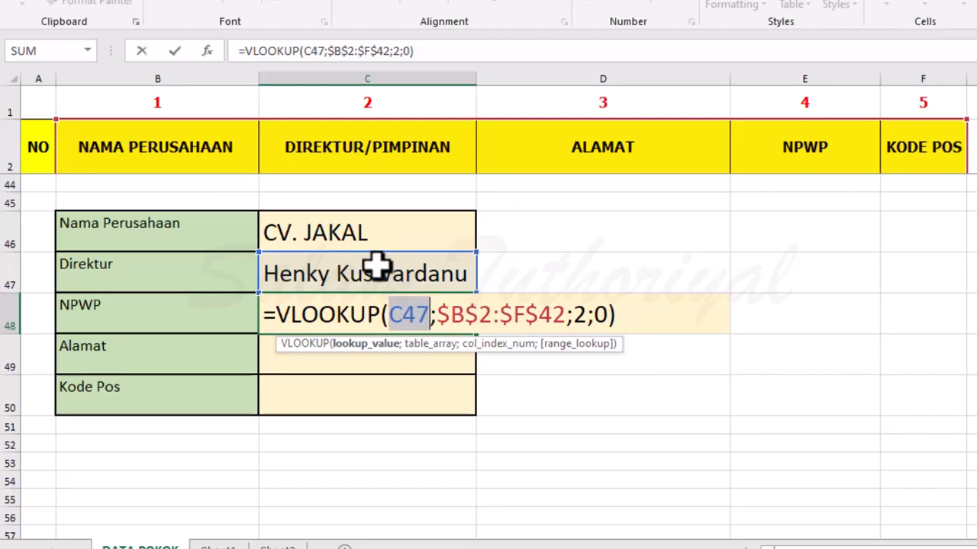
click(348, 235)
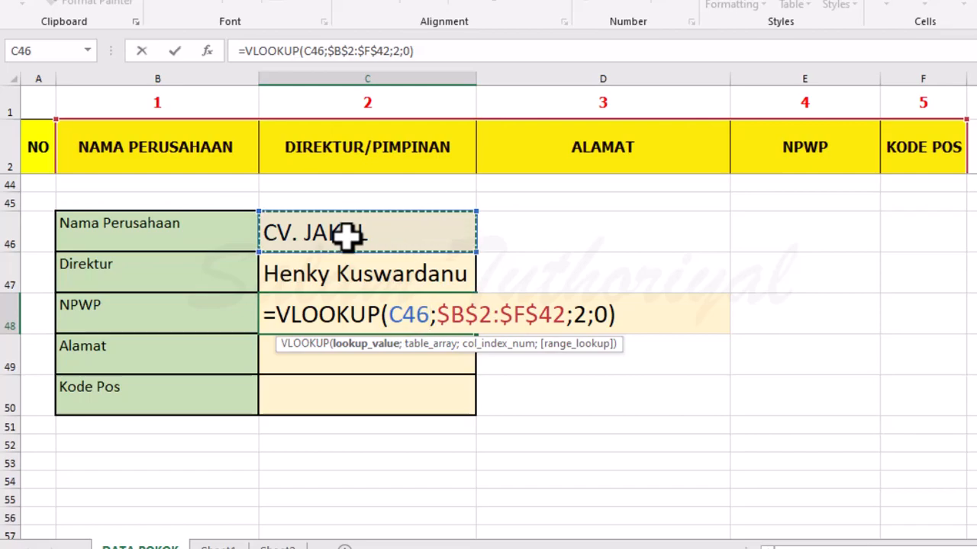
key(F4)
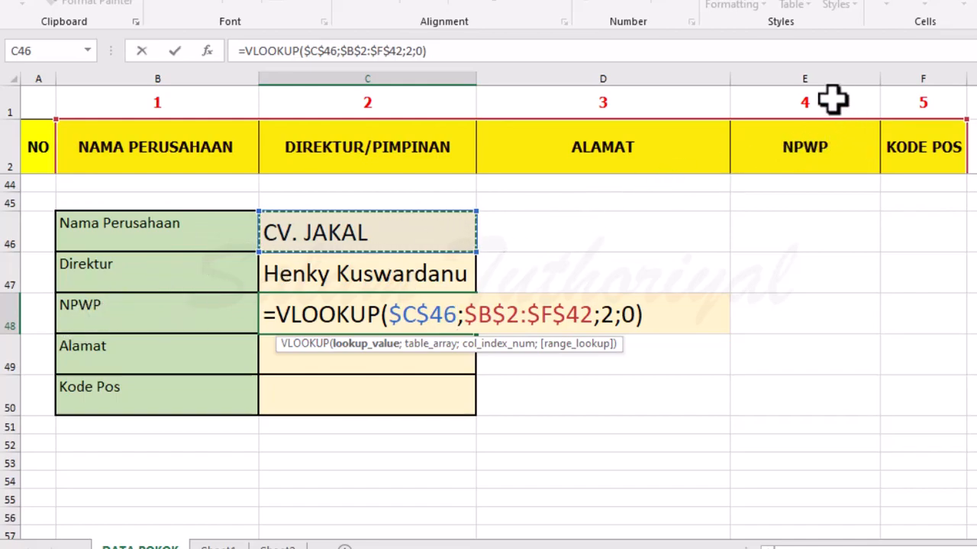
Set the NPWP formula's column index to 4, widen column C to fit the number, and check it against the table.
click(611, 315)
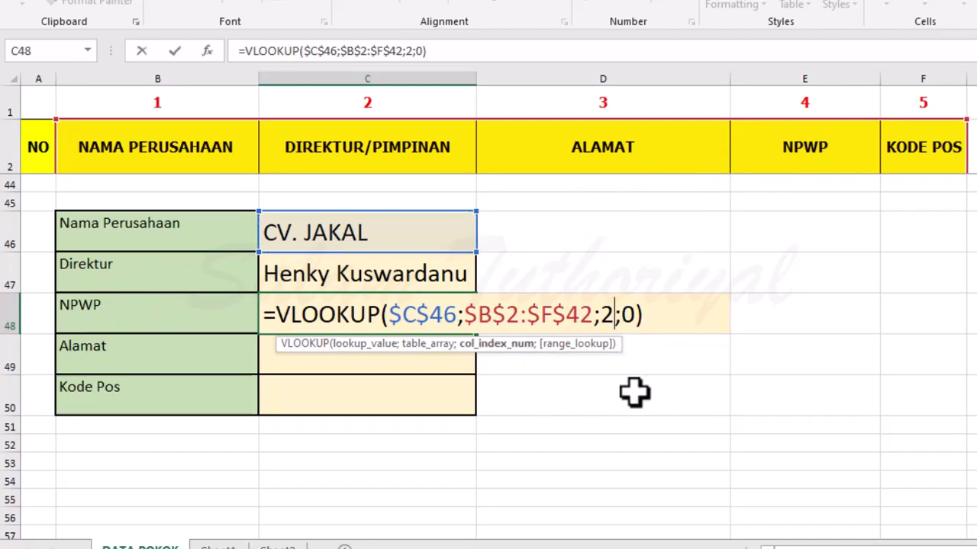
key(BackSpace)
text(4)
key(Return)
drag(476, 80, 515, 93)
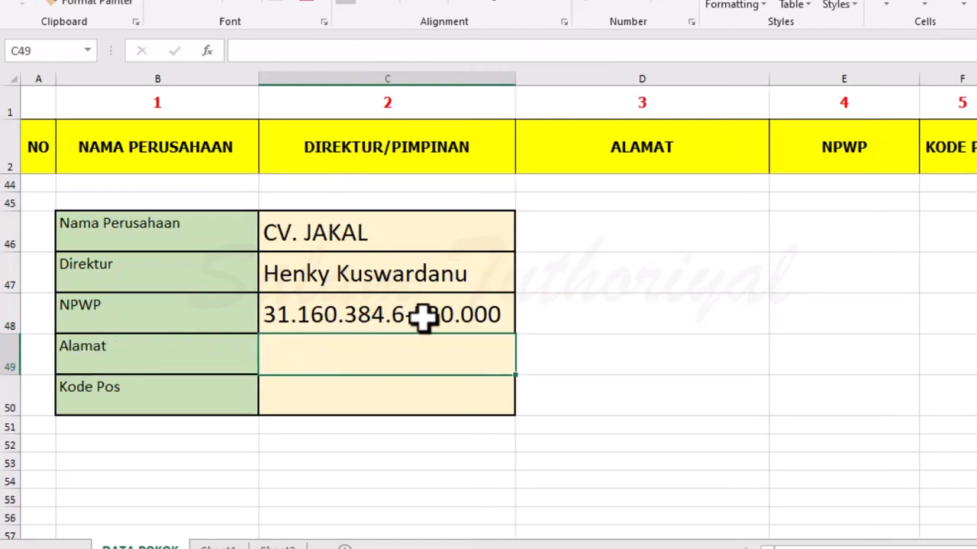
scroll(454, 312, up, 2)
scroll(453, 312, up, 10)
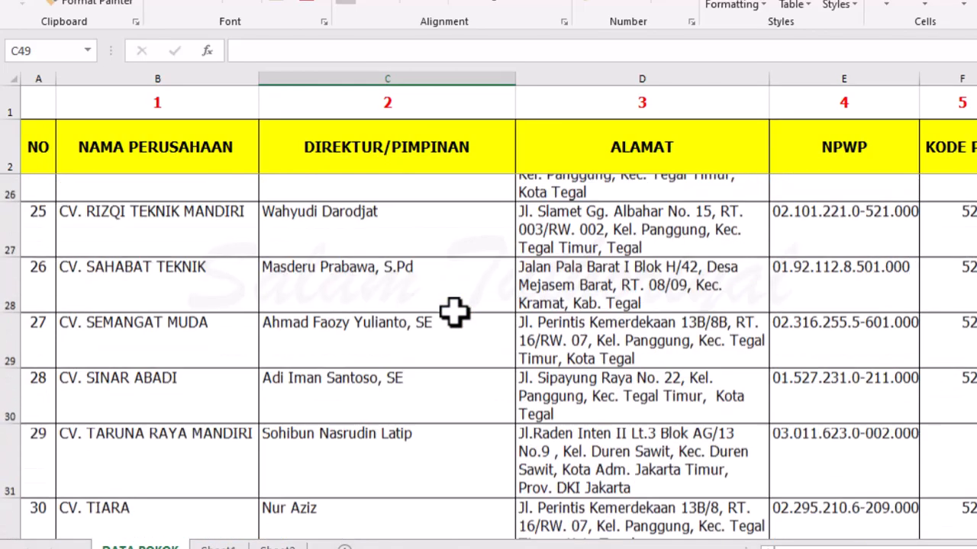
scroll(429, 306, down, 1)
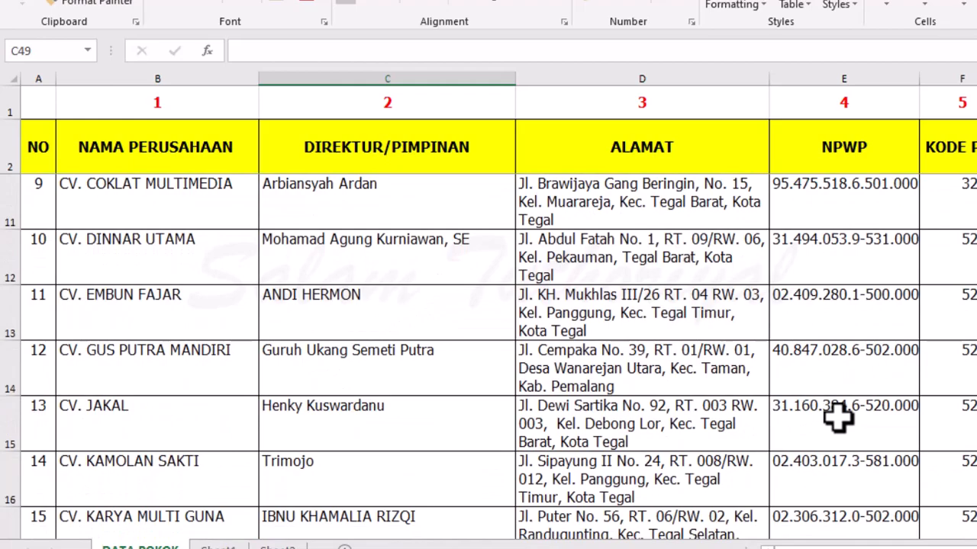
scroll(840, 412, down, 12)
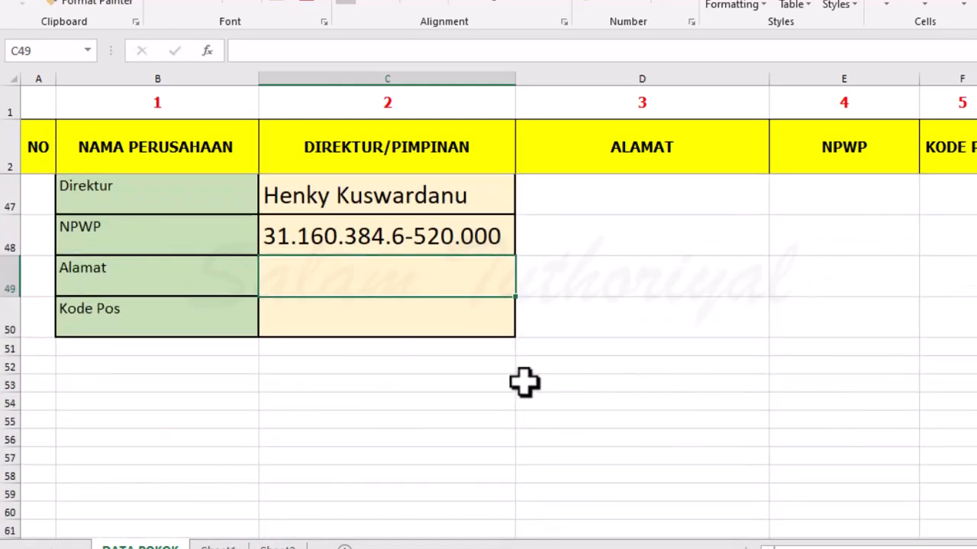
Copy the NPWP formula from C48 into the Alamat cell C49.
click(316, 231)
key(ctrl+c)
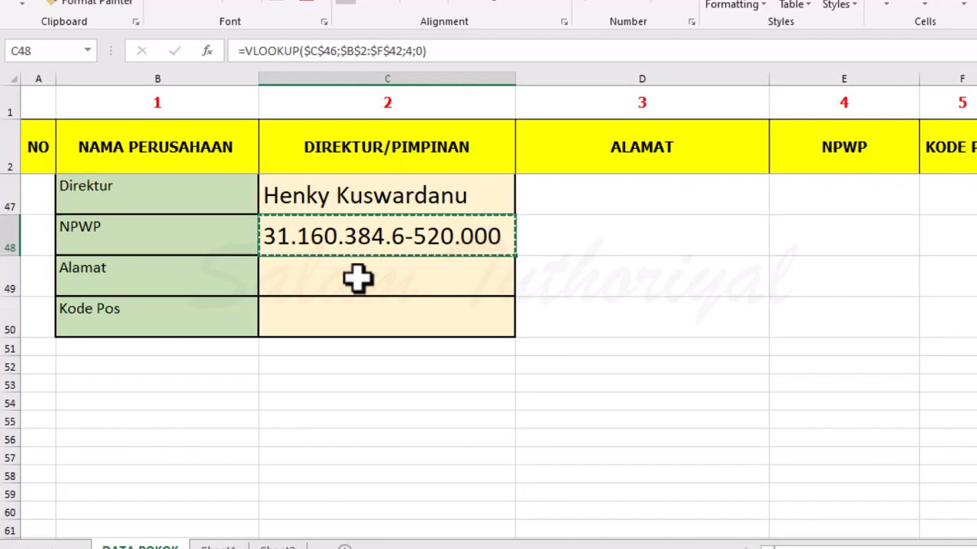
click(358, 279)
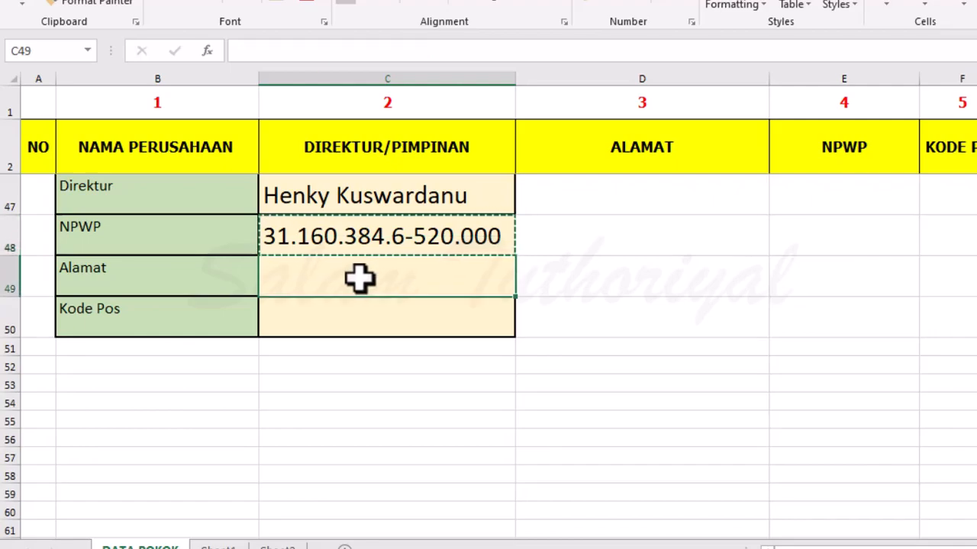
key(Return)
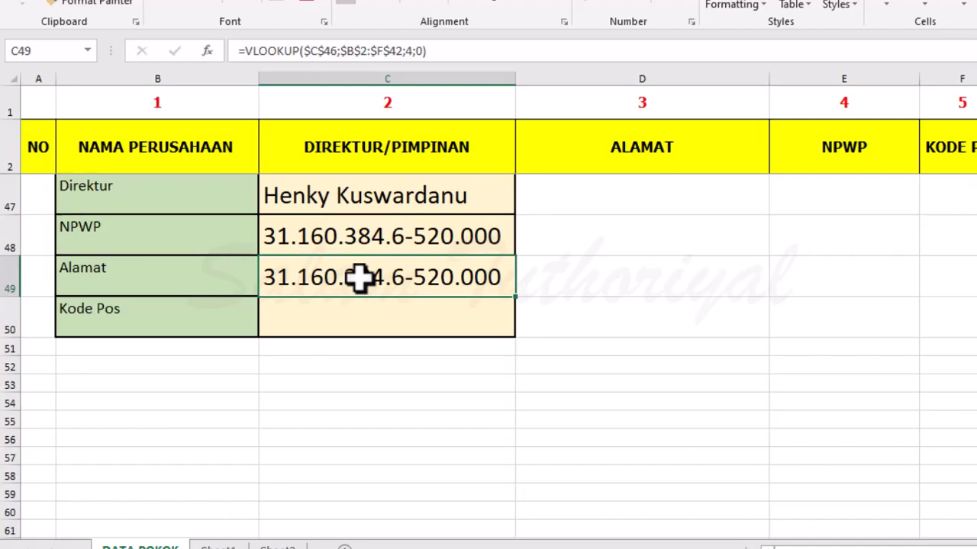
Set the column index of the Alamat formula in C49 to 3.
double_click(358, 280)
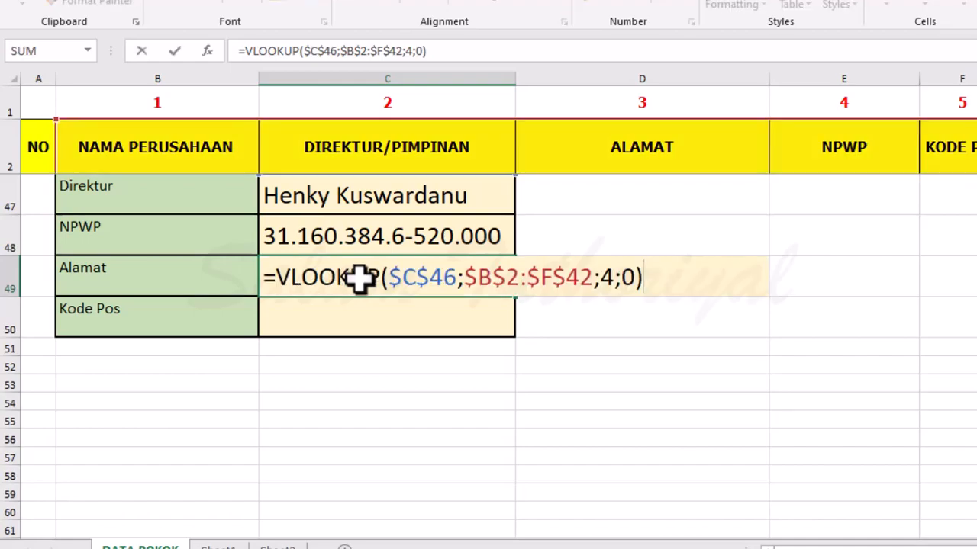
click(615, 278)
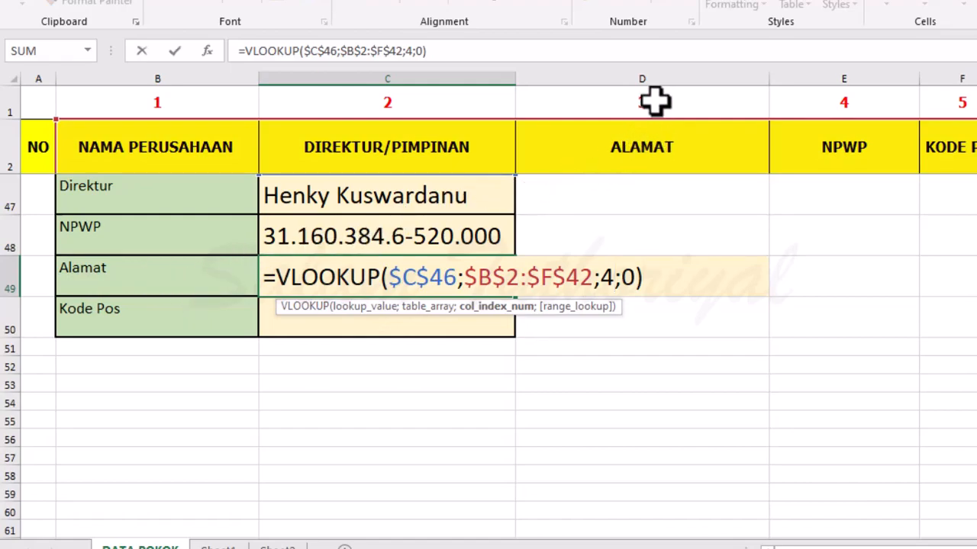
key(BackSpace)
text(3)
key(Return)
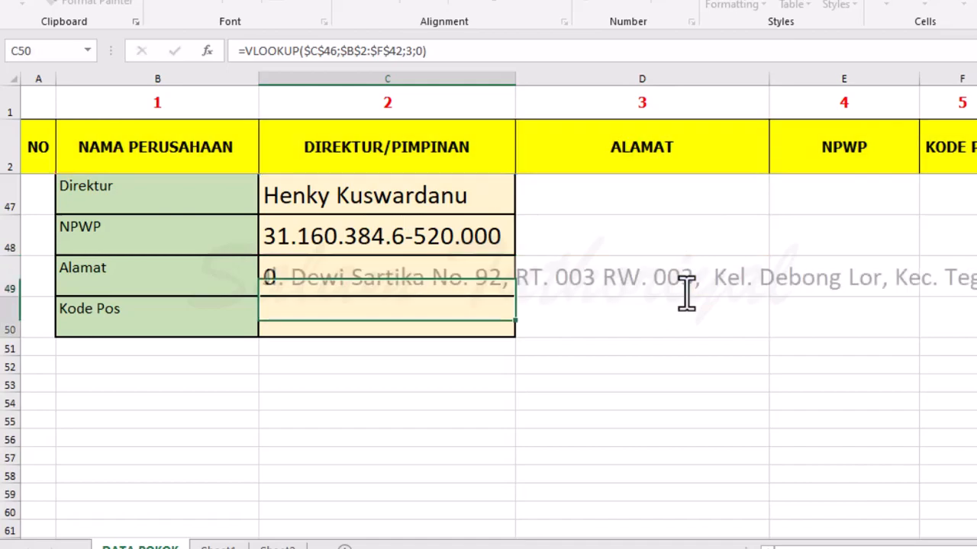
Wrap the text of the Alamat cell C49 and reduce the height of row 49 to fit the address.
click(295, 277)
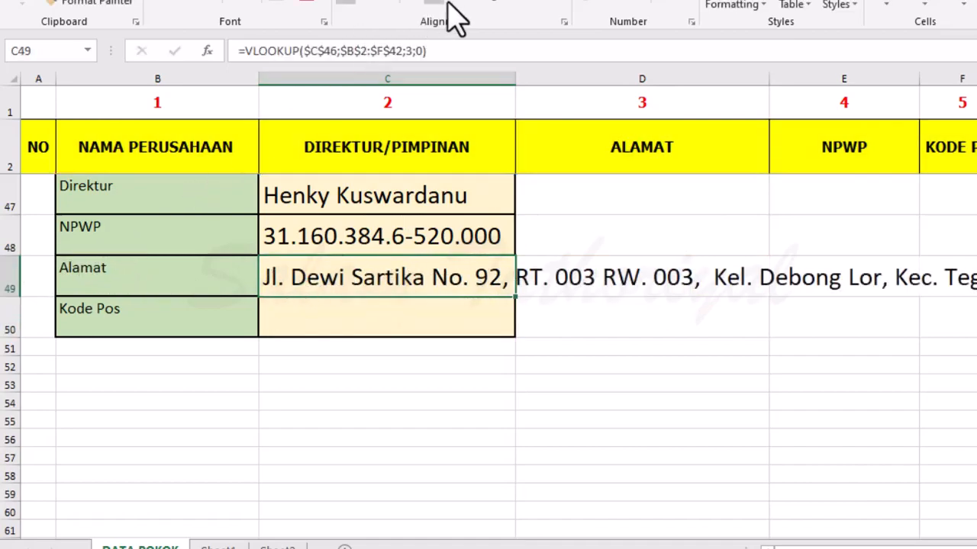
click(496, 1)
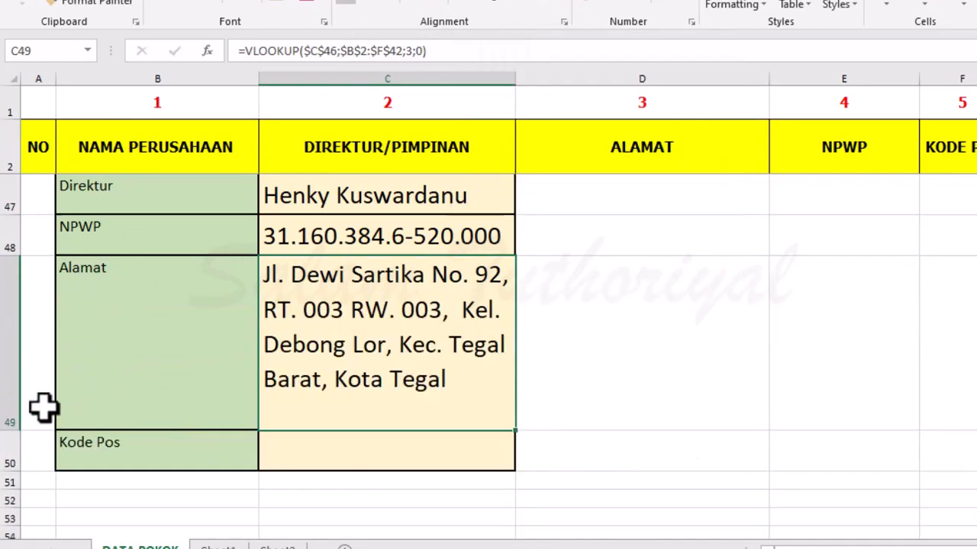
drag(11, 431, 25, 408)
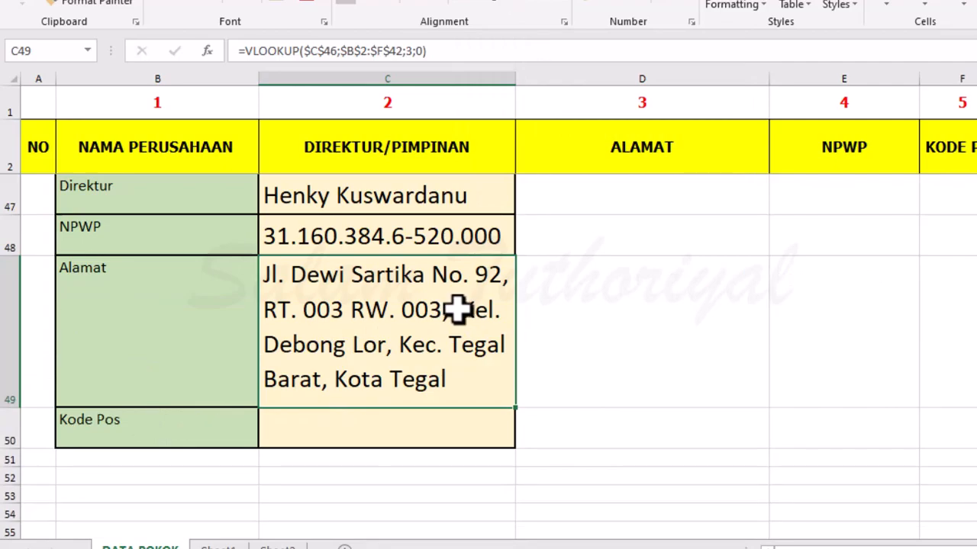
Copy the Alamat formula from C49 into the Kode Pos cell C50.
key(ctrl+c)
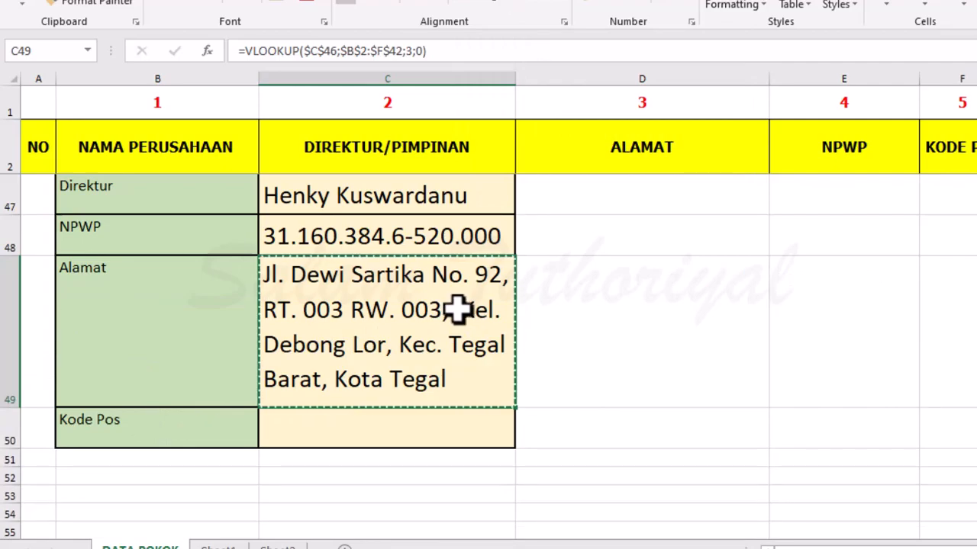
click(416, 424)
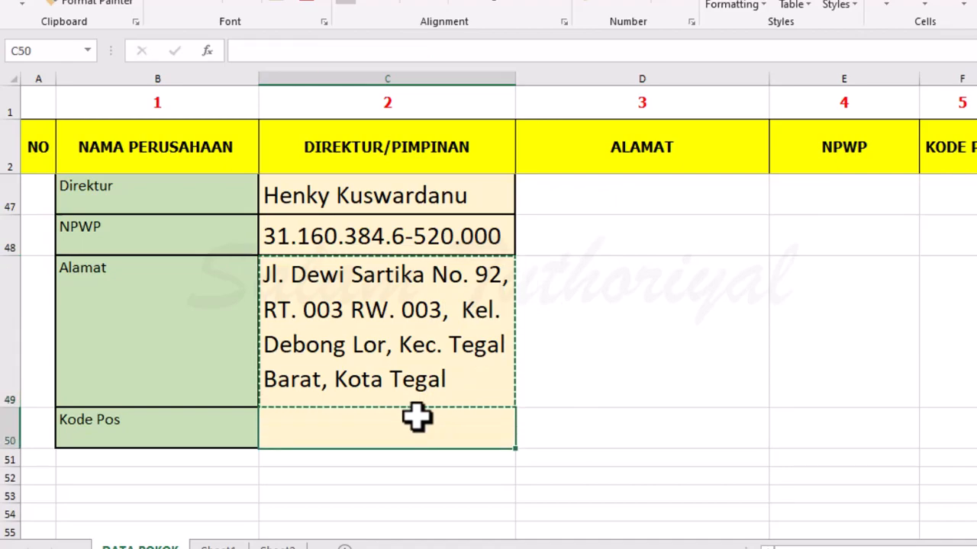
key(ctrl+v)
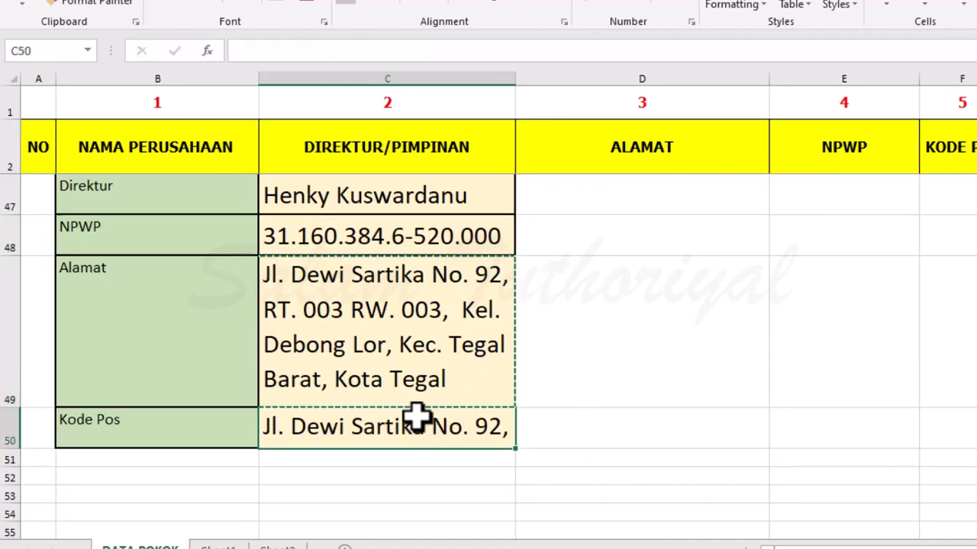
key(Escape)
Set the column index of the Kode Pos formula in C50 to 5.
double_click(349, 429)
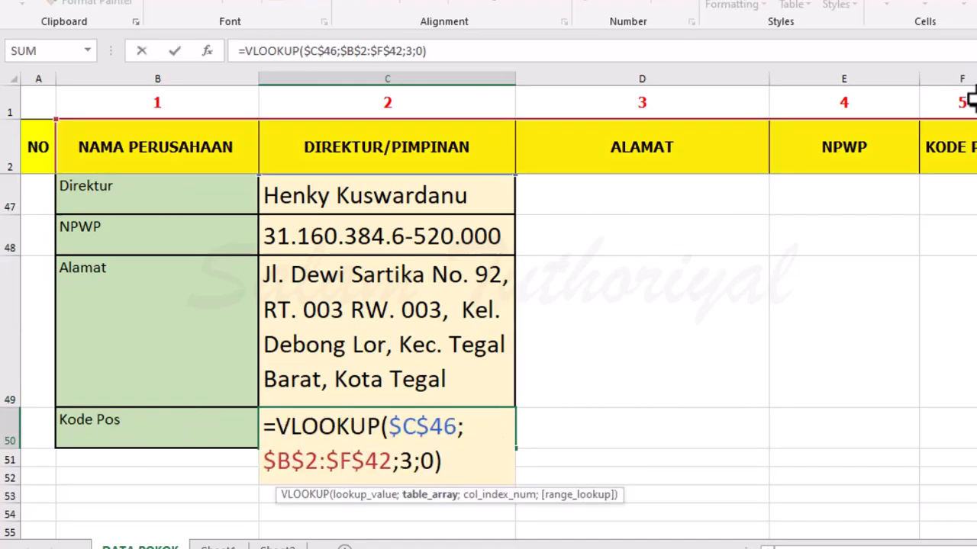
click(400, 462)
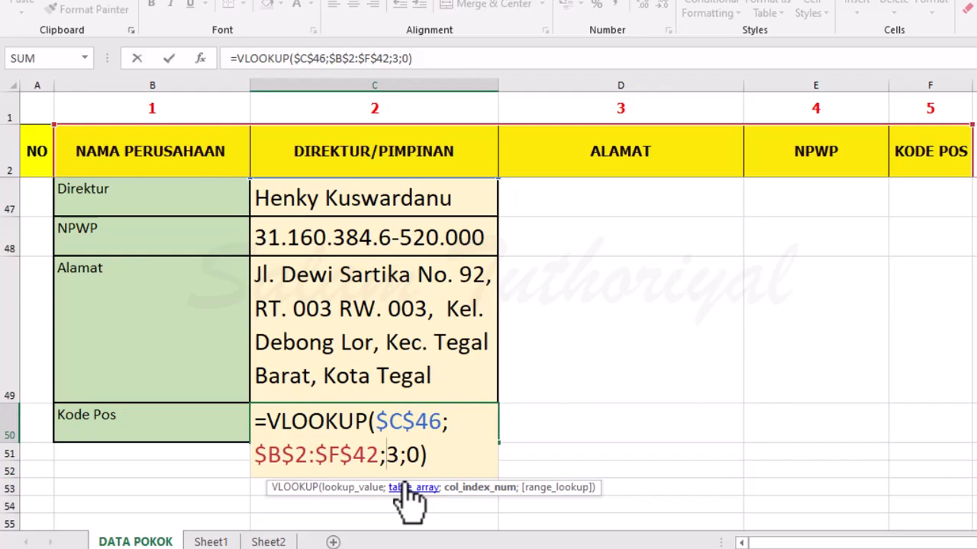
key(Delete)
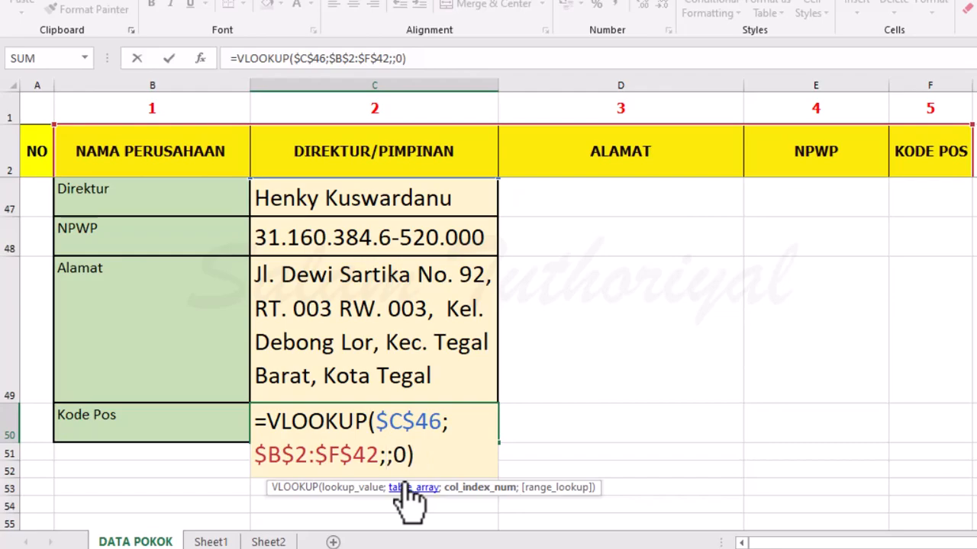
text(5)
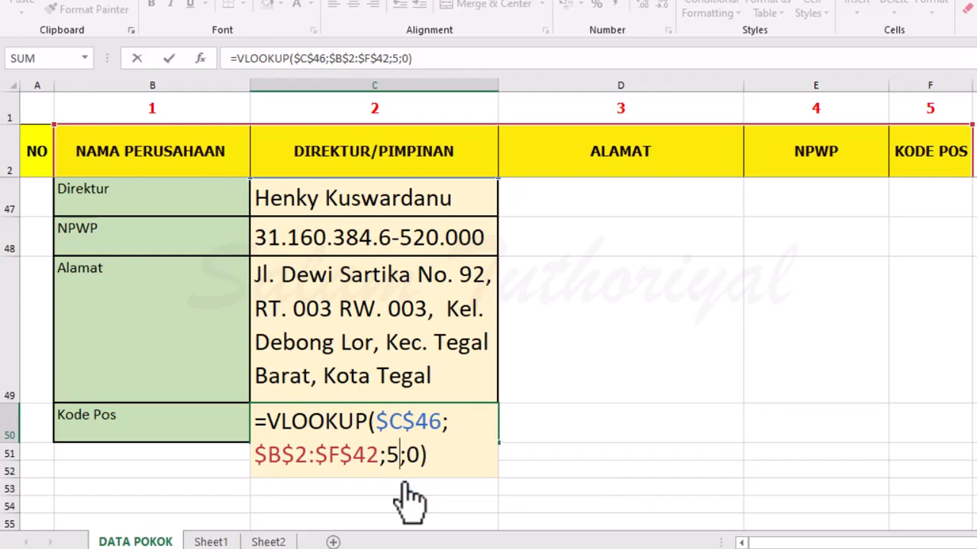
key(ctrl+Return)
Add an extra space before JAKAL in the company name in C46 to test the lookup.
scroll(379, 425, up, 1)
click(297, 238)
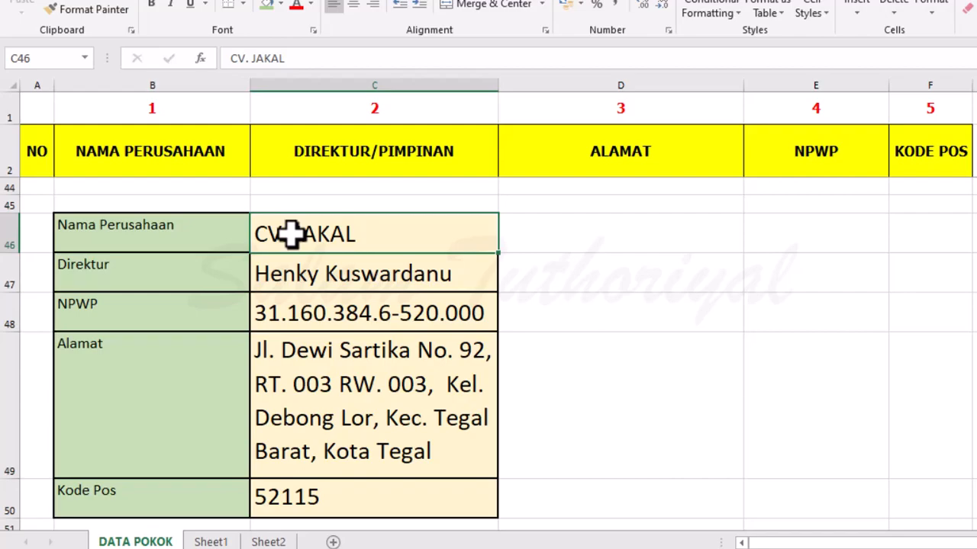
double_click(292, 235)
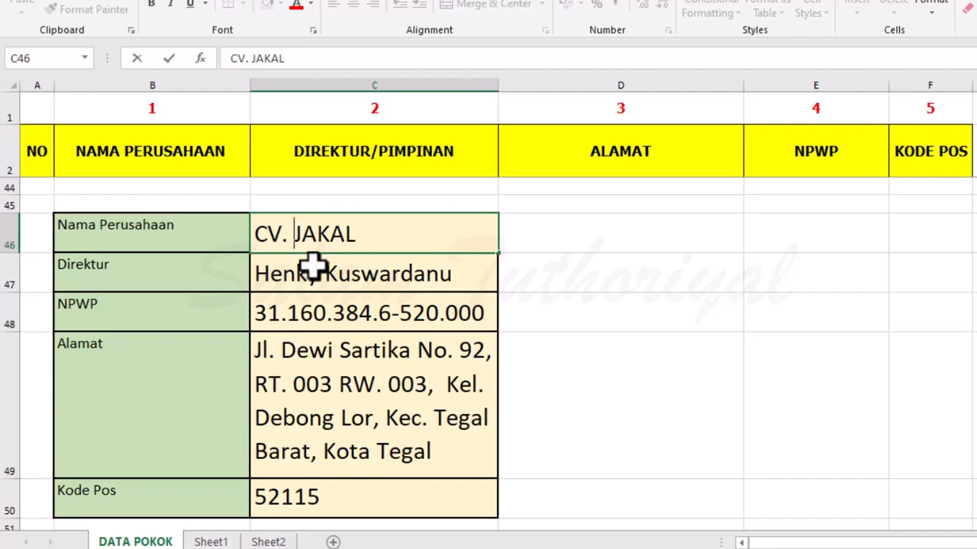
key(BackSpace)
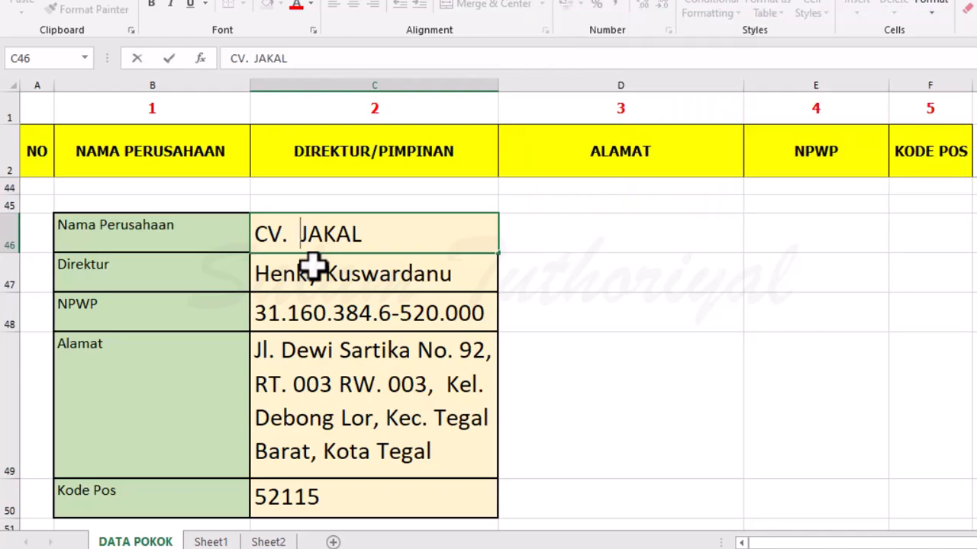
key(Return)
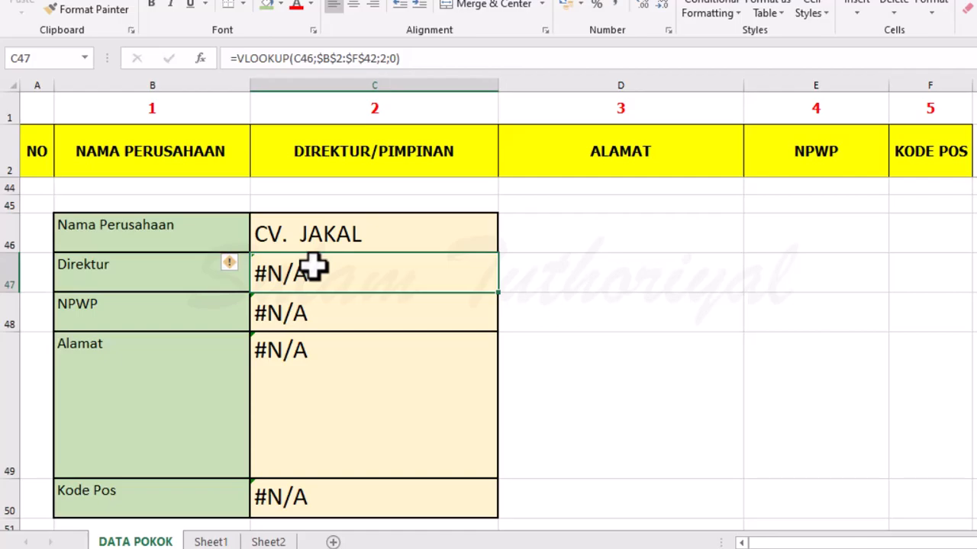
Compare the spacing of the company name in C46 with the CV. JAKAL entry in B15 of the database.
scroll(320, 267, up, 10)
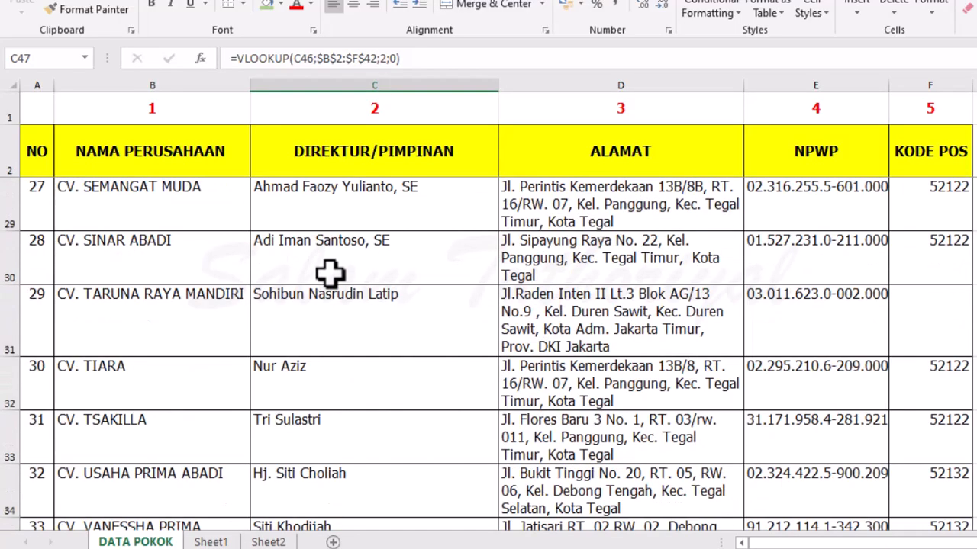
scroll(236, 286, up, 2)
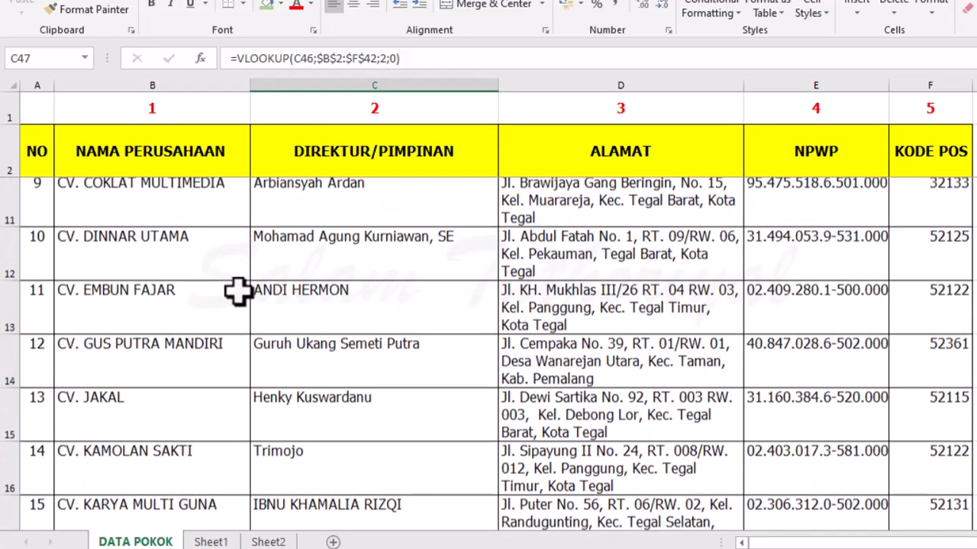
click(105, 406)
double_click(86, 408)
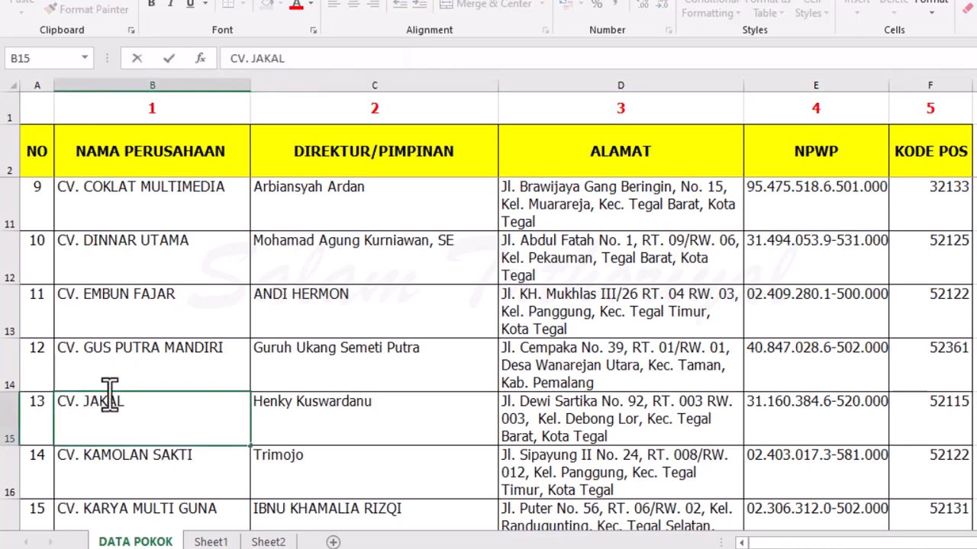
key(Return)
scroll(236, 351, down, 10)
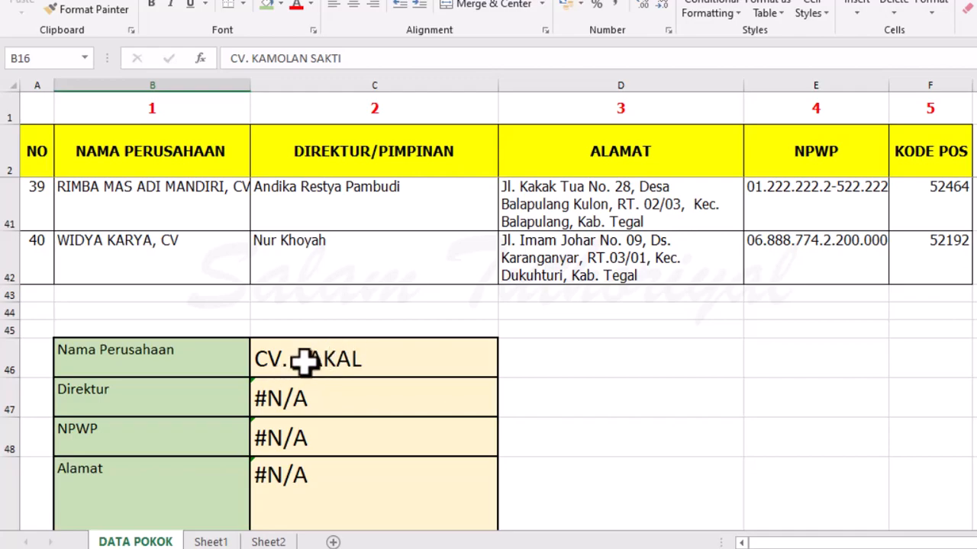
key(Up)
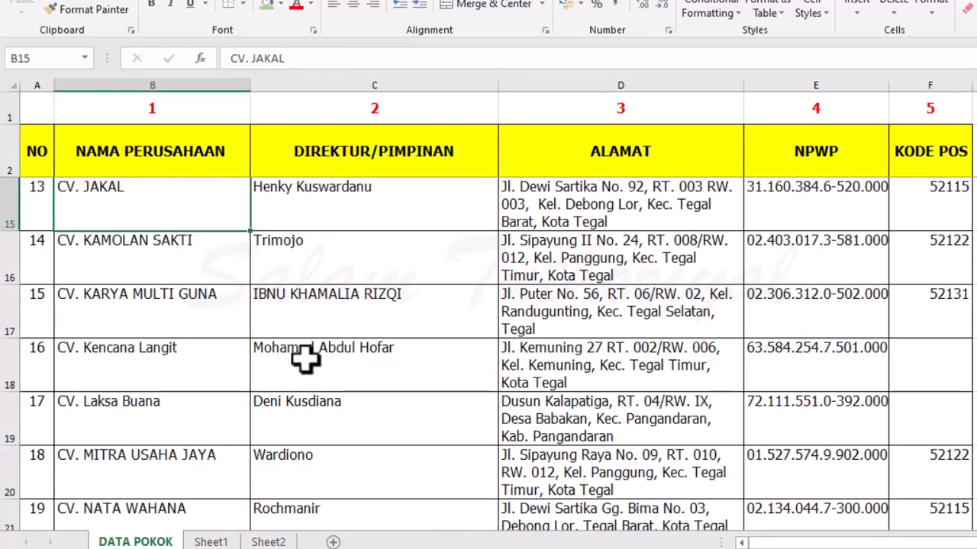
Clear the company name from the Nama Perusahaan cell C46.
scroll(305, 362, down, 4)
scroll(305, 360, down, 7)
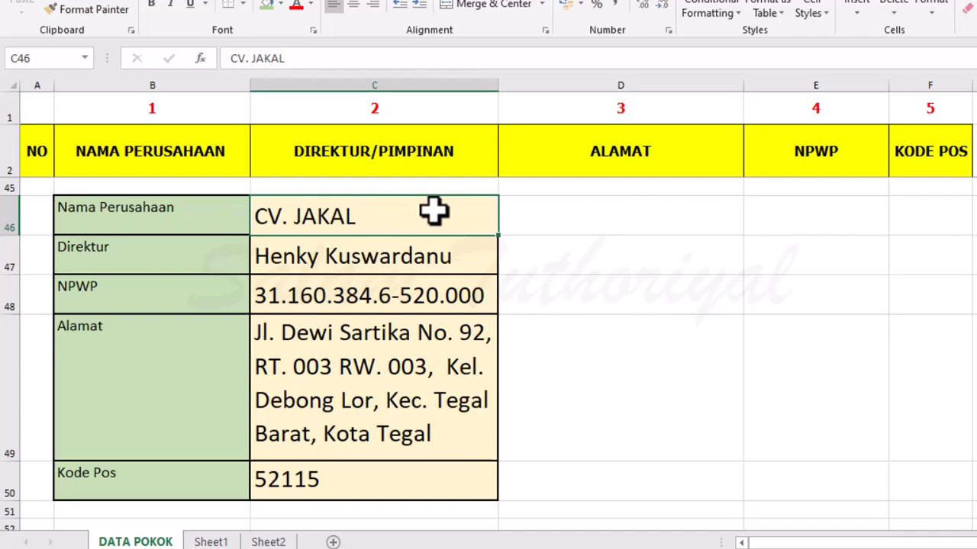
key(Delete)
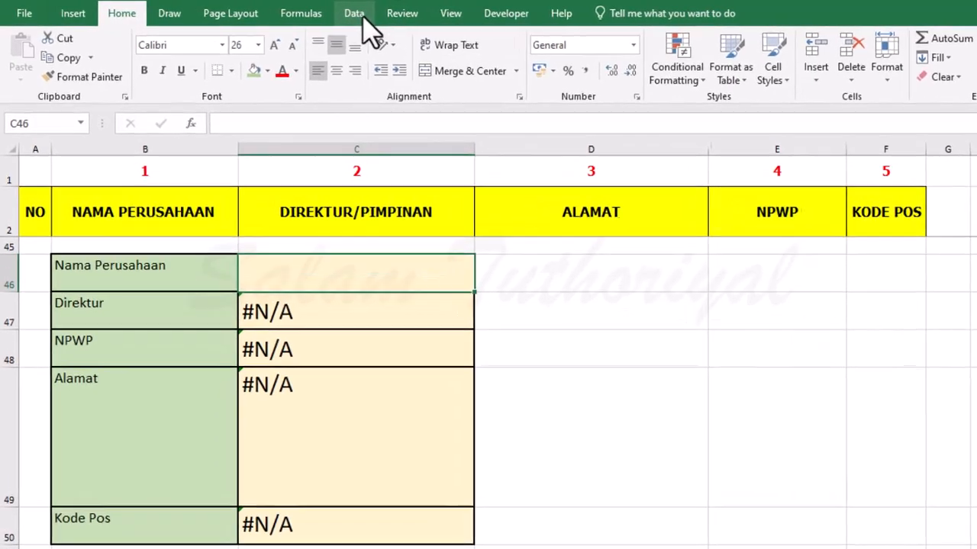
Start a data validation rule for C46 that allows a List.
click(338, 13)
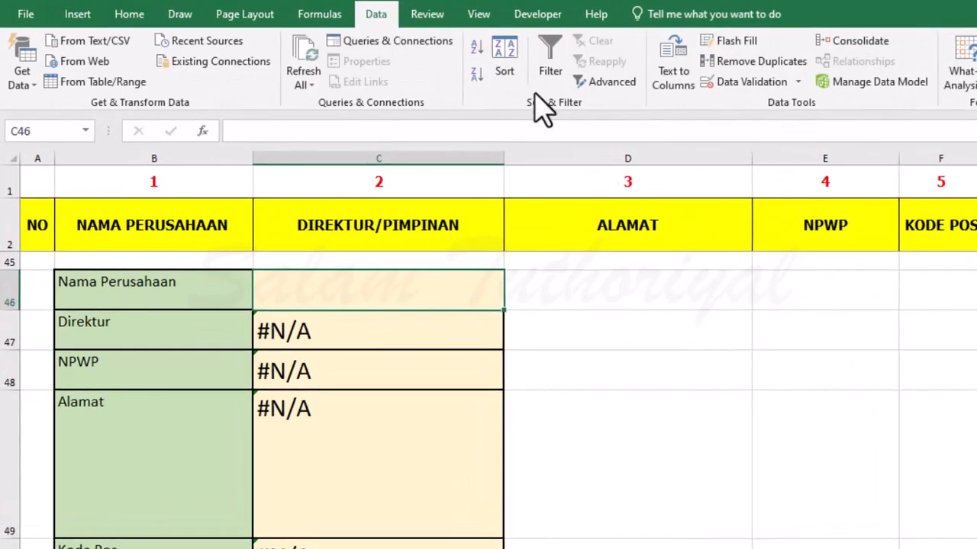
click(798, 81)
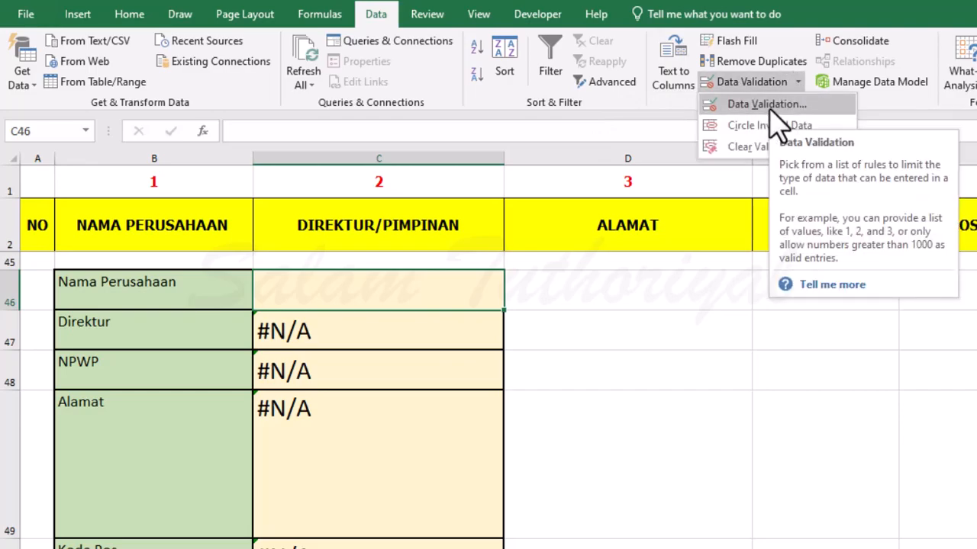
click(771, 107)
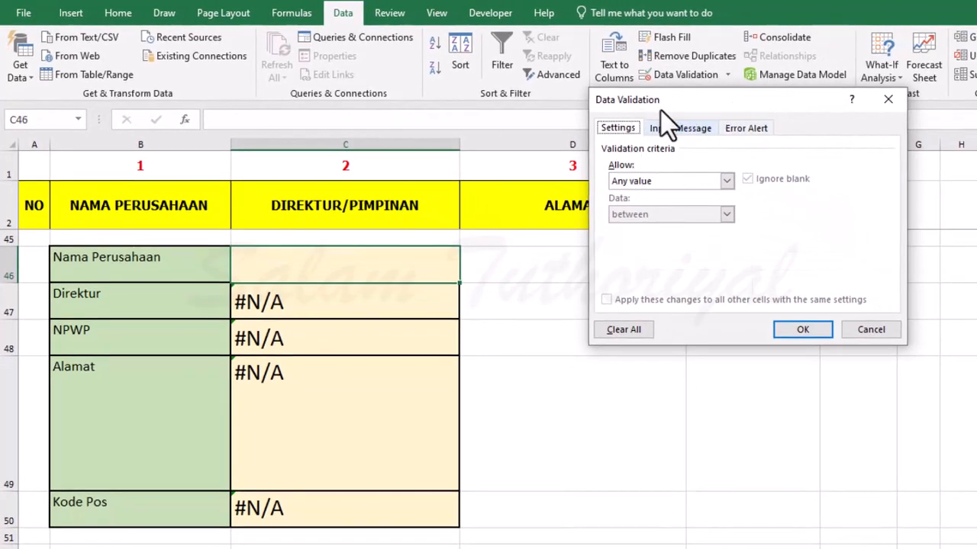
drag(661, 98, 591, 250)
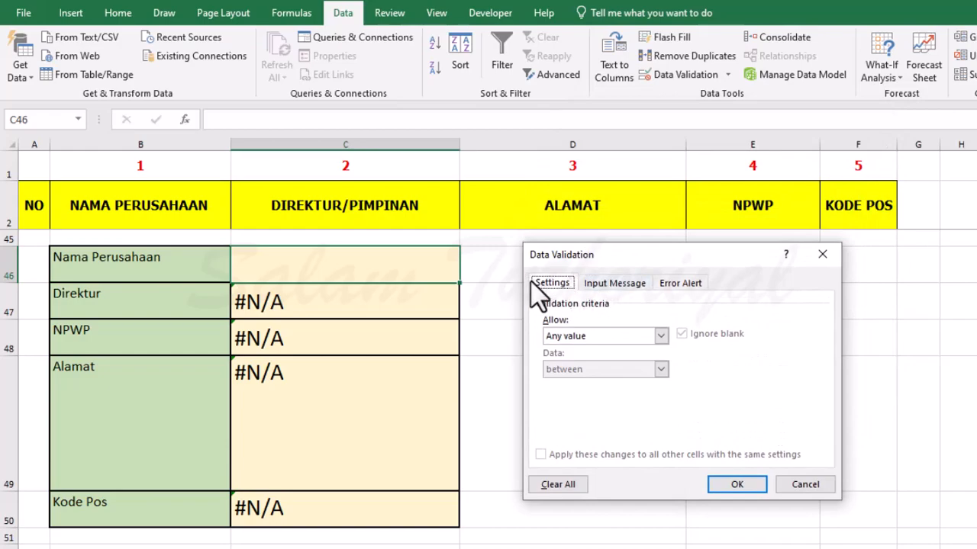
click(560, 341)
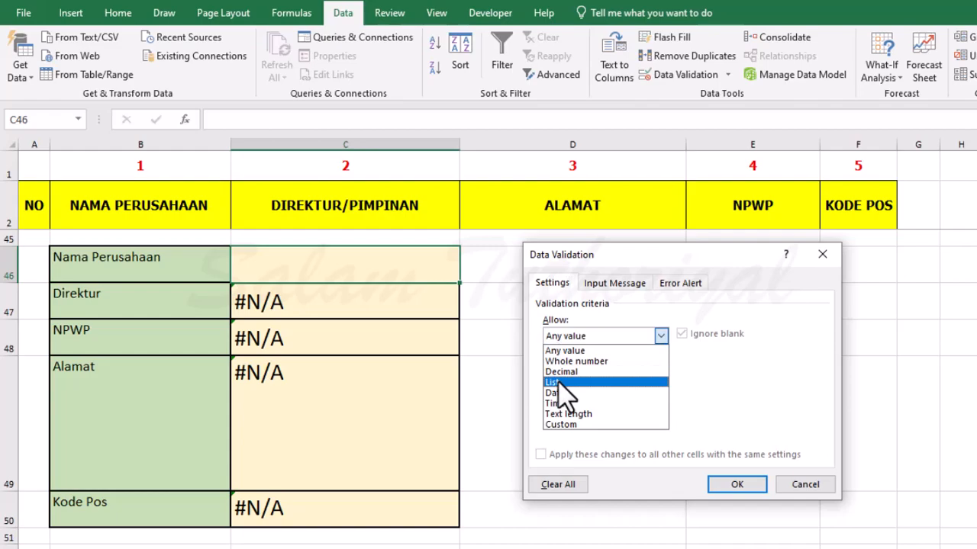
click(557, 383)
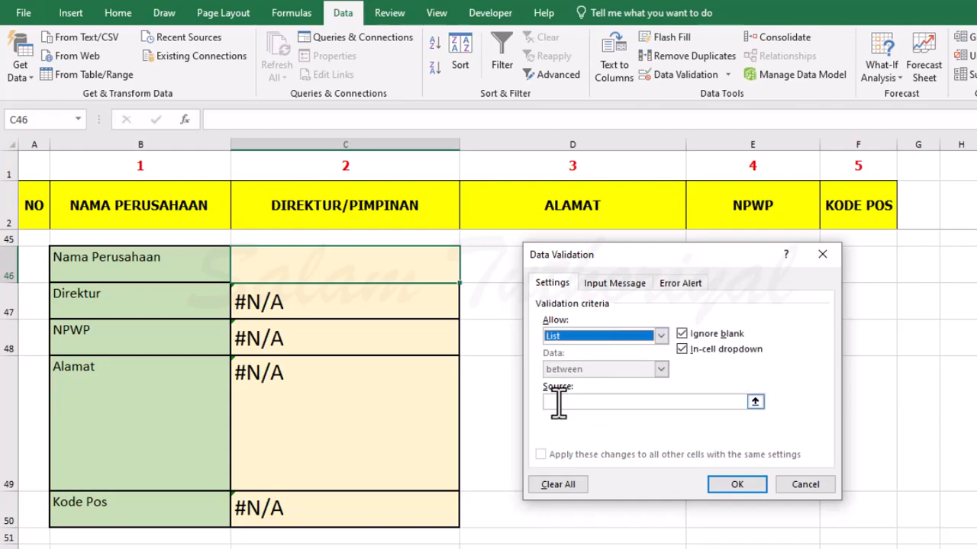
Select the company names from B3 down to B42 as the source of the validation list.
click(558, 402)
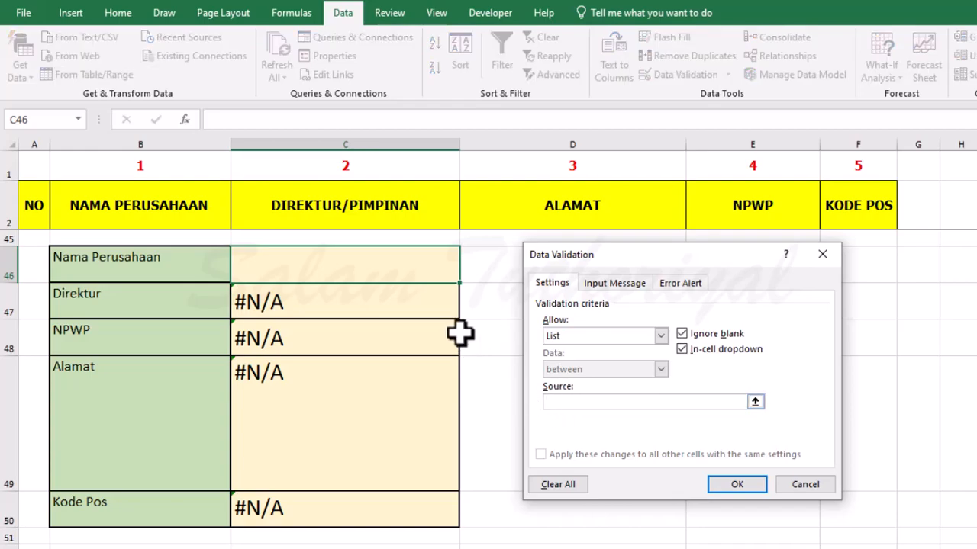
scroll(445, 325, up, 6)
scroll(441, 326, up, 9)
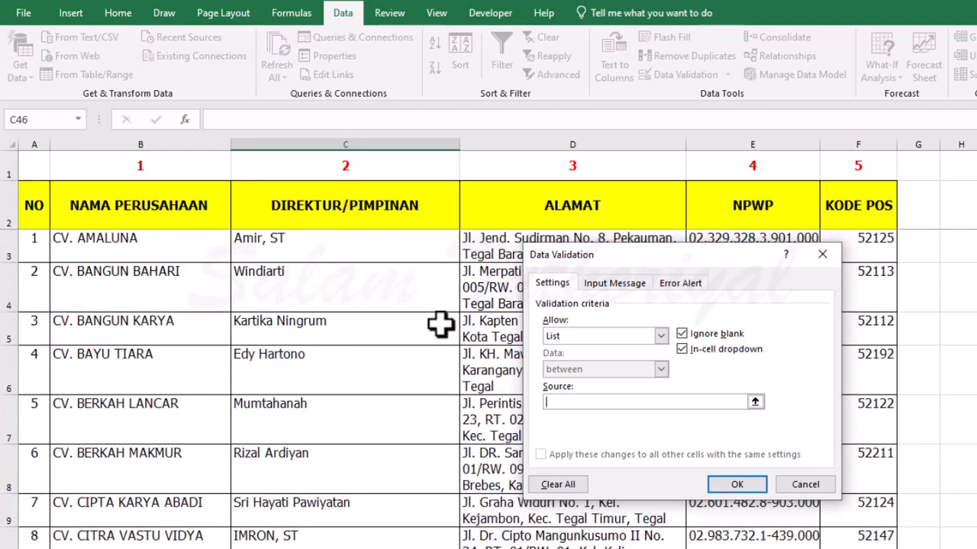
drag(593, 263, 763, 26)
click(92, 249)
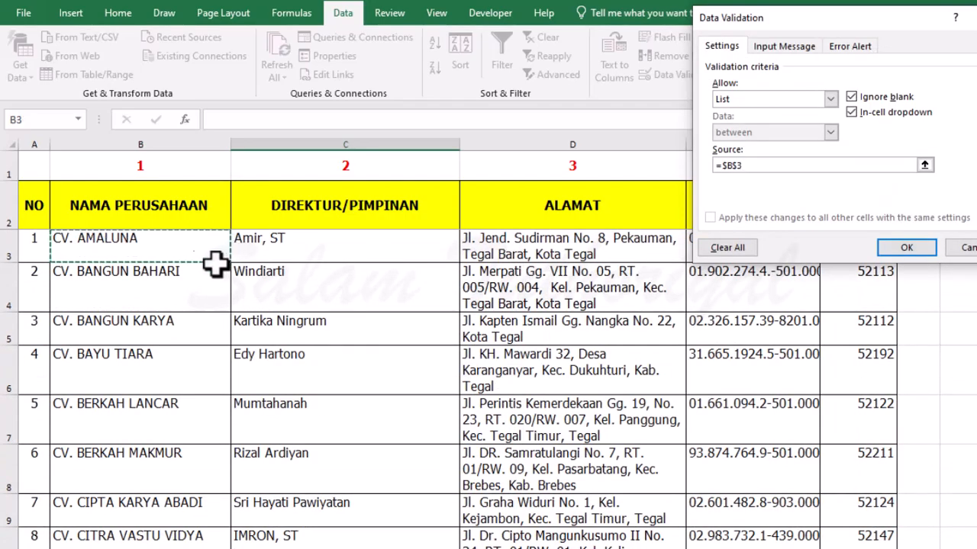
drag(175, 244, 189, 504)
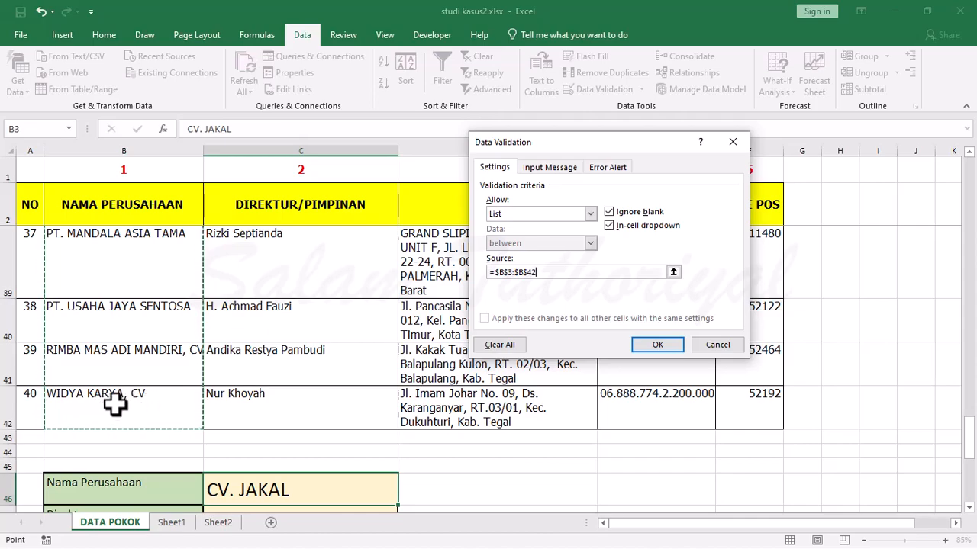
Reselect the range B3:B42 as the list source and check its first and last rows.
scroll(114, 405, up, 11)
scroll(120, 405, up, 1)
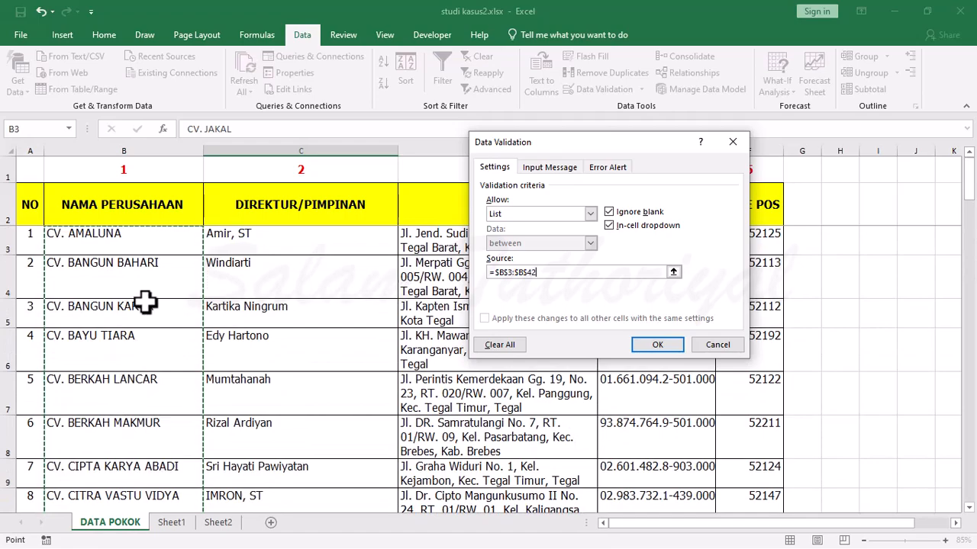
drag(137, 252, 158, 462)
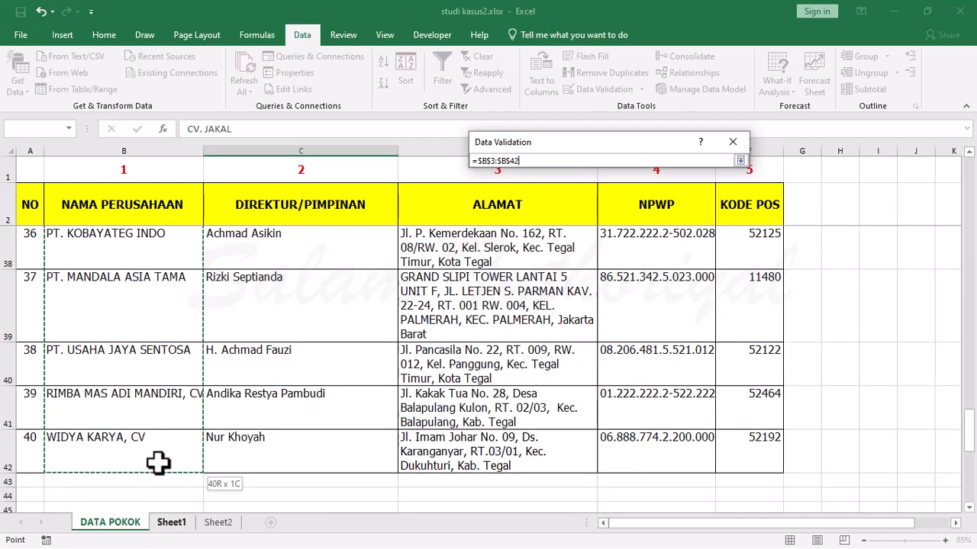
drag(158, 461, 158, 461)
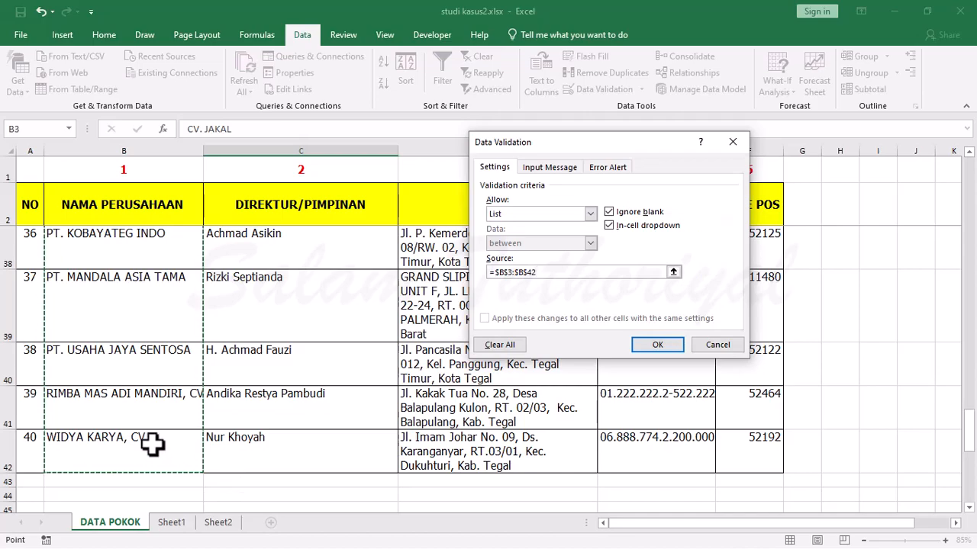
scroll(150, 337, up, 12)
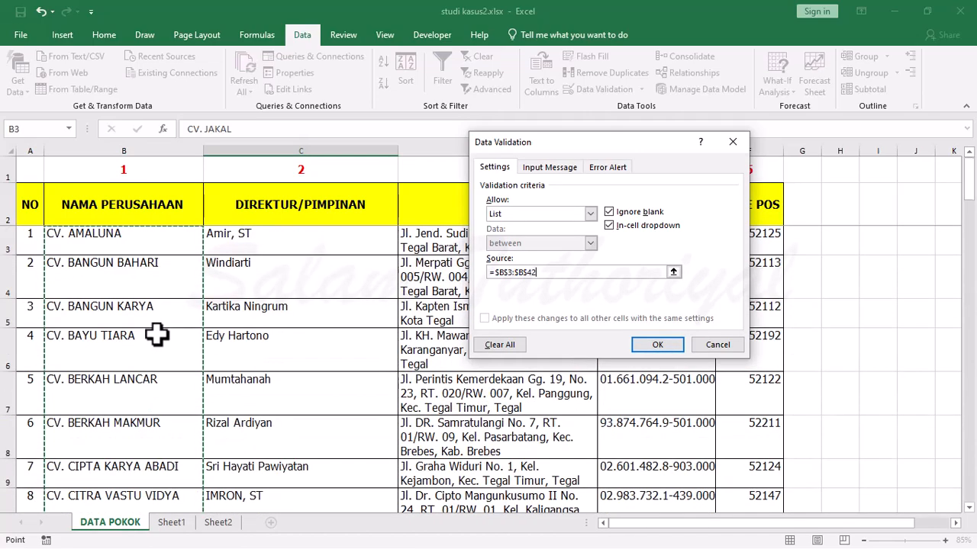
Clear the list source and set it to =$B$3:$B$42 by extending the selection from B3 to the last company.
drag(553, 273, 472, 275)
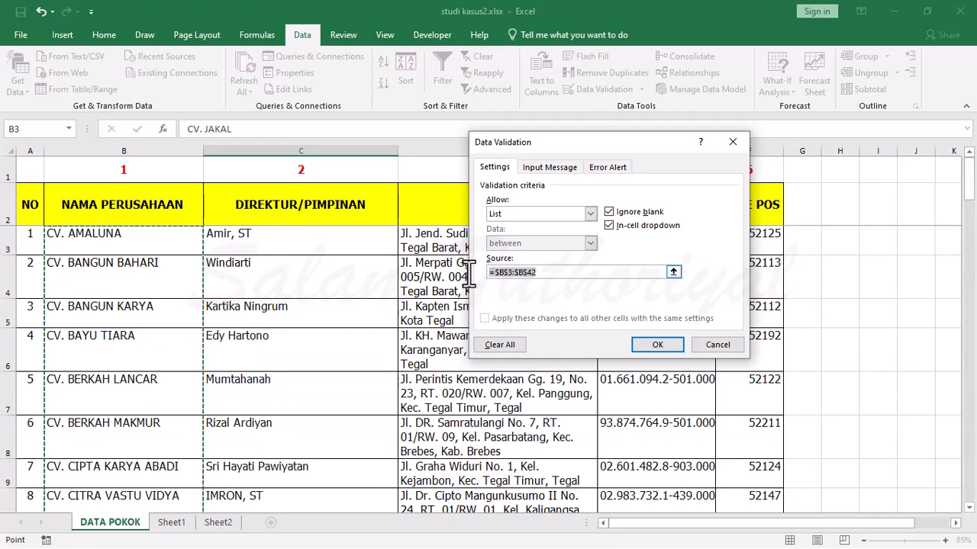
key(BackSpace)
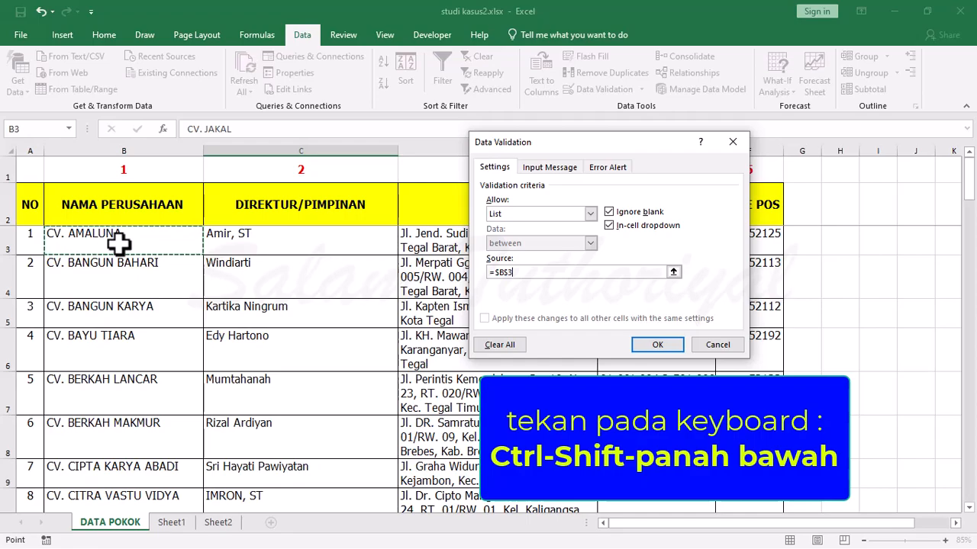
key(ctrl+shift+Down)
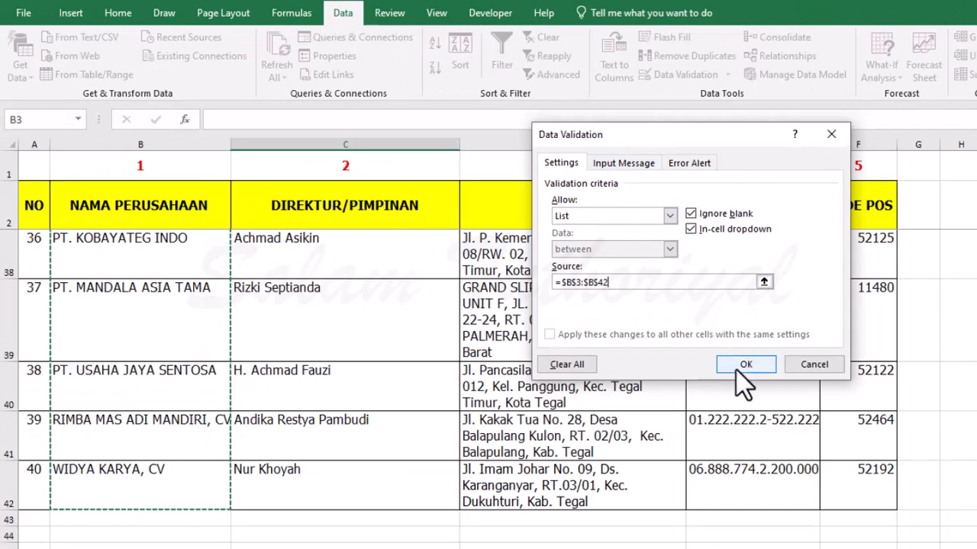
Add an error alert titled "UPSSS SALAH!" with the message "Data yang anda cari tidak ada" and apply the validation to C46.
click(686, 166)
click(705, 236)
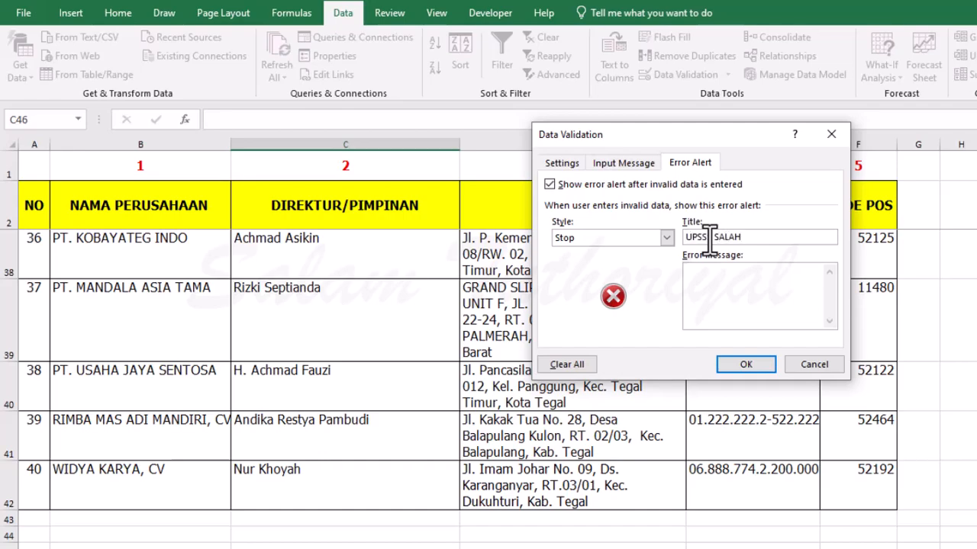
click(719, 279)
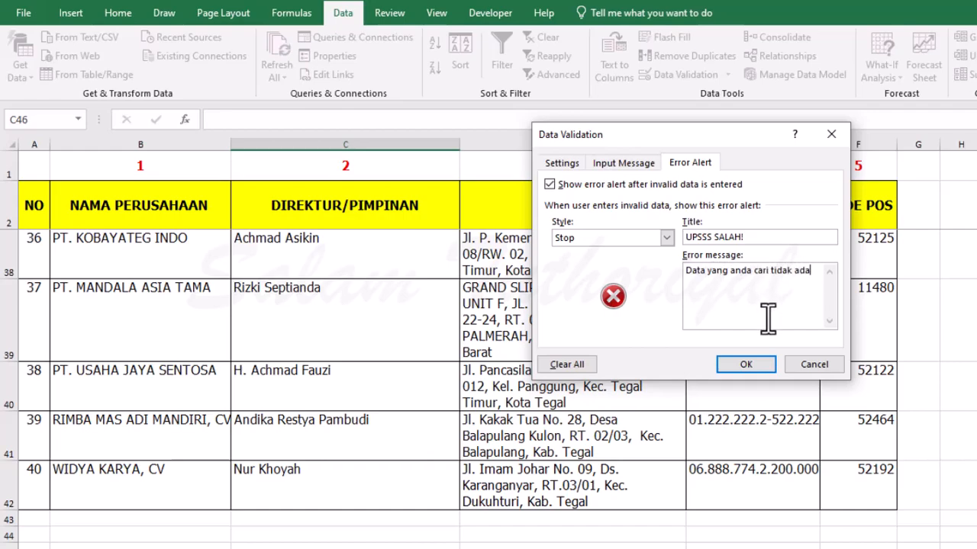
click(565, 164)
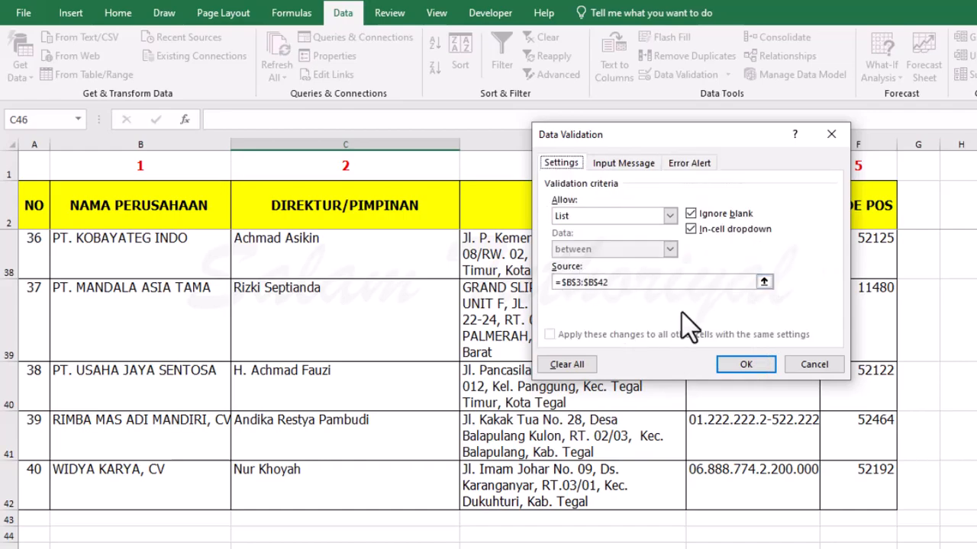
click(747, 365)
scroll(453, 486, down, 3)
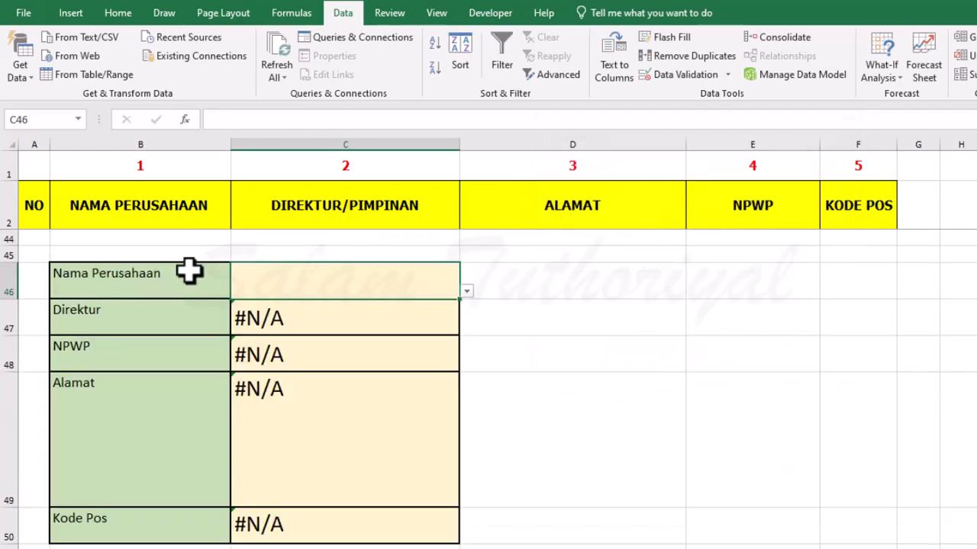
Browse the company dropdown in C46 and choose CV. BAYU TIARA.
click(466, 291)
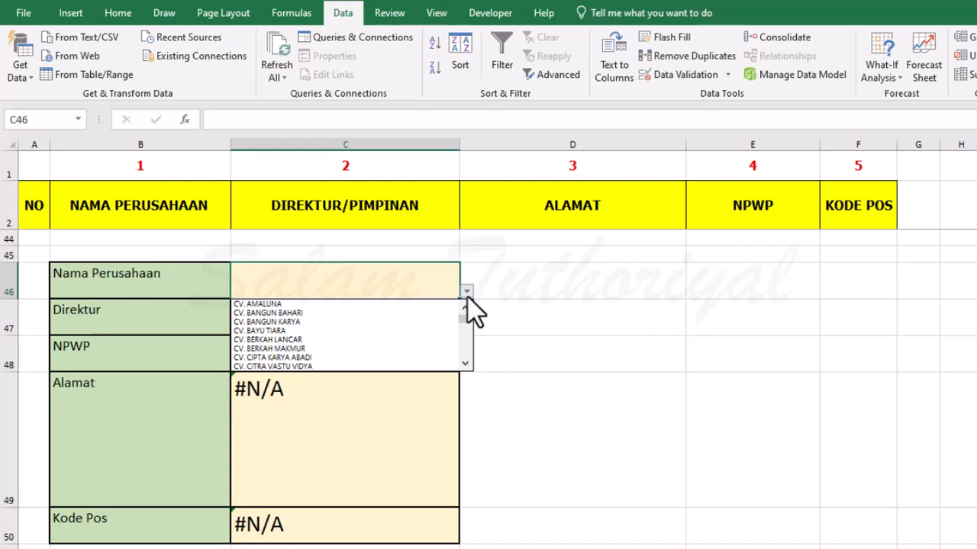
click(465, 364)
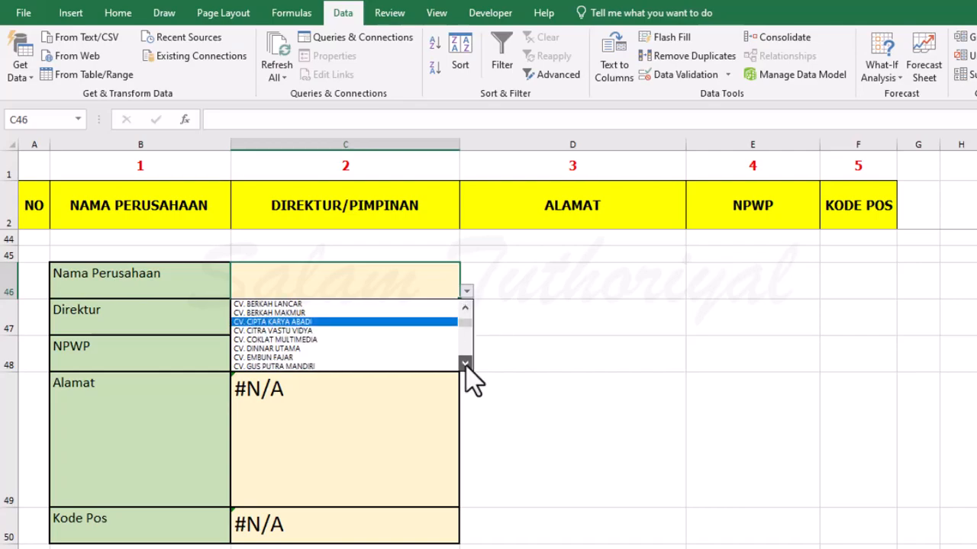
click(466, 307)
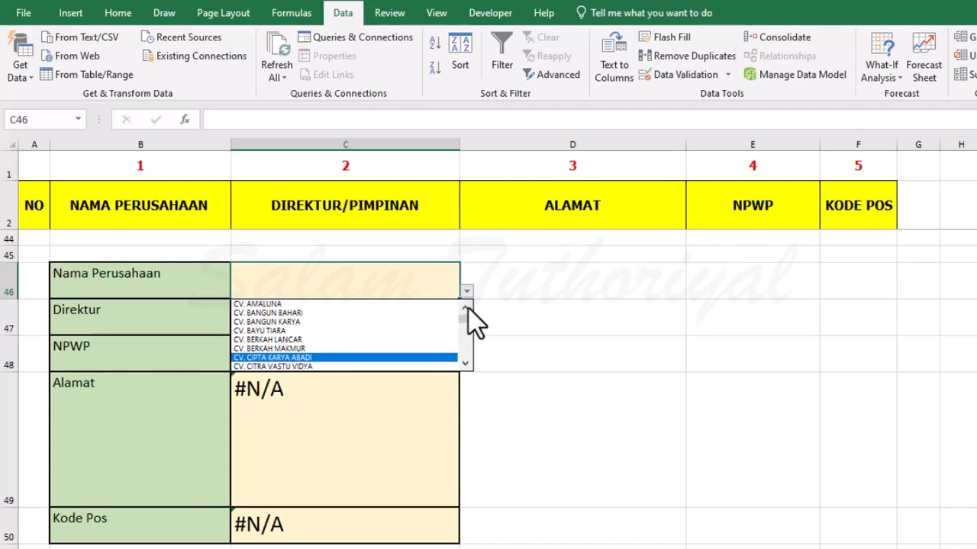
click(467, 307)
click(327, 331)
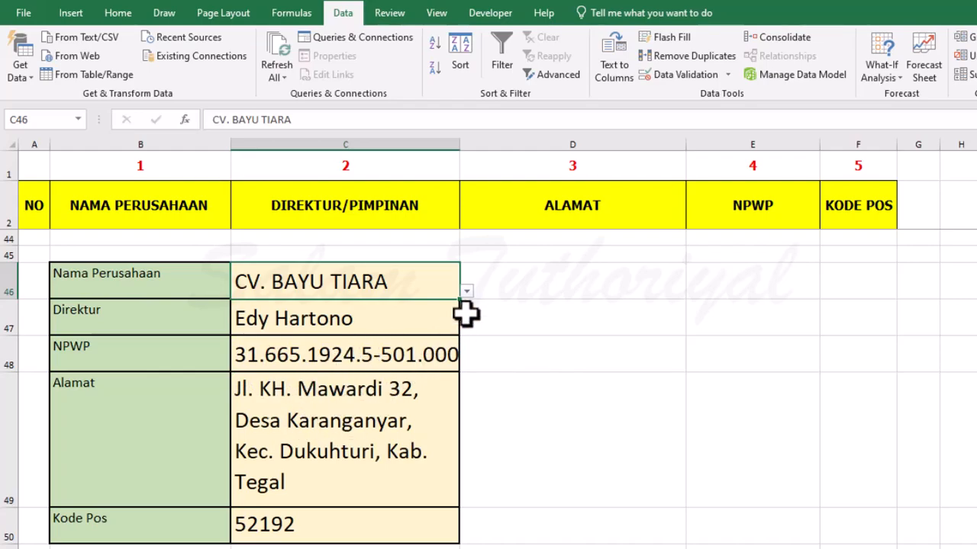
Compare the form's retrieved details with the CV. BAYU TIARA row in the source table.
click(467, 291)
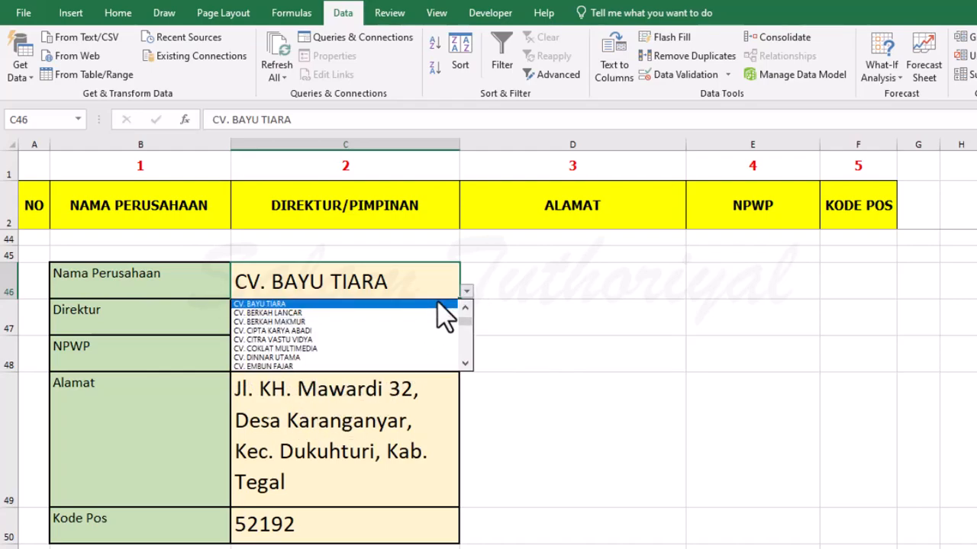
click(515, 273)
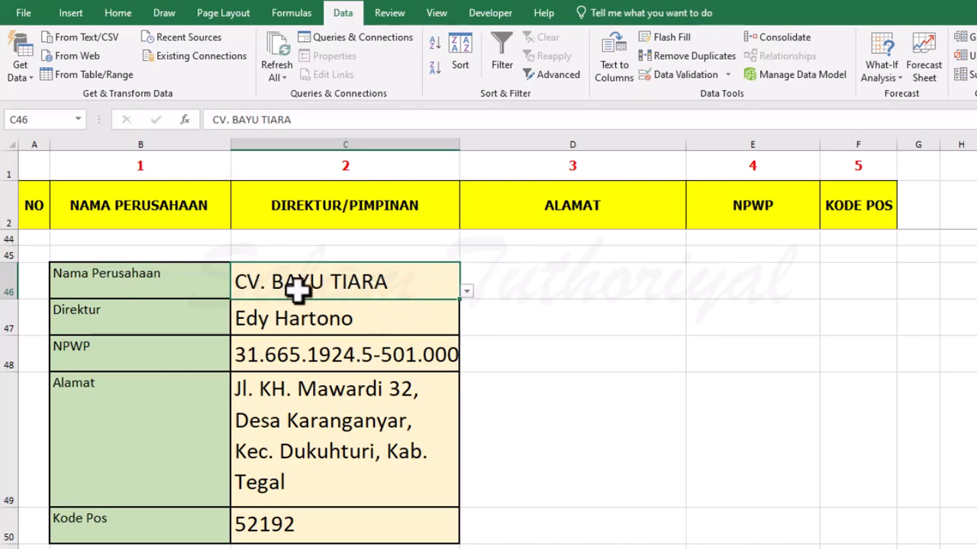
scroll(317, 286, up, 14)
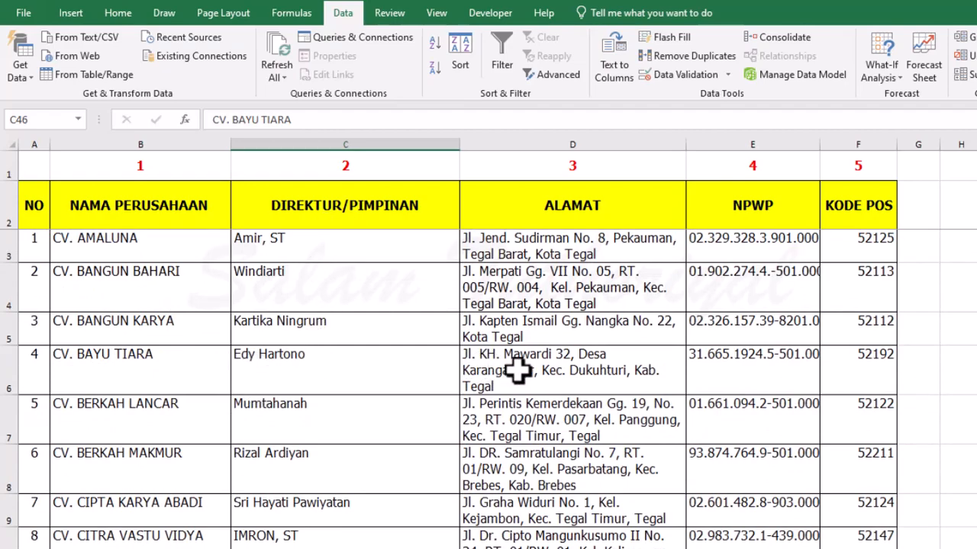
scroll(495, 358, down, 2)
scroll(496, 353, down, 17)
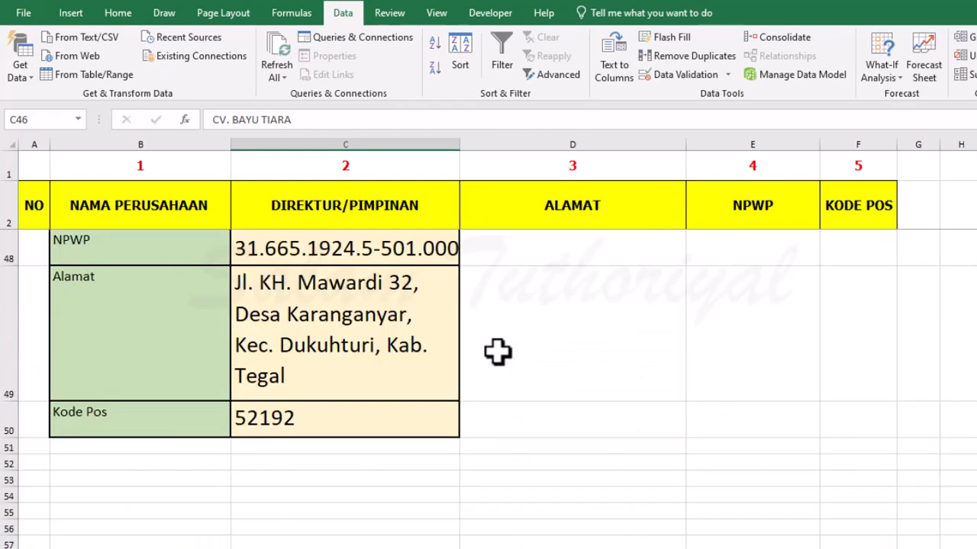
scroll(499, 351, up, 5)
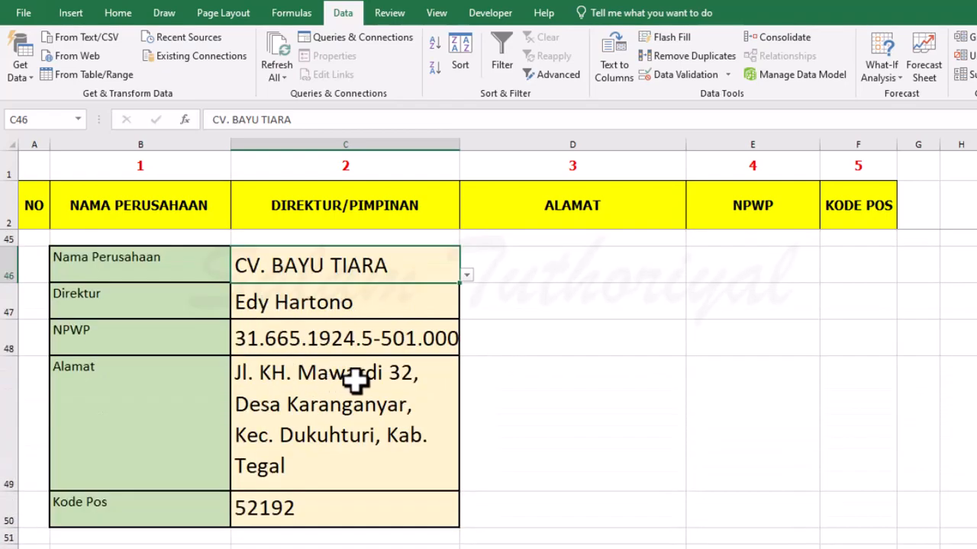
Choose CV. EMBUN FAJAR as the company in C46 and check the retrieved details against its row in the source table.
click(466, 275)
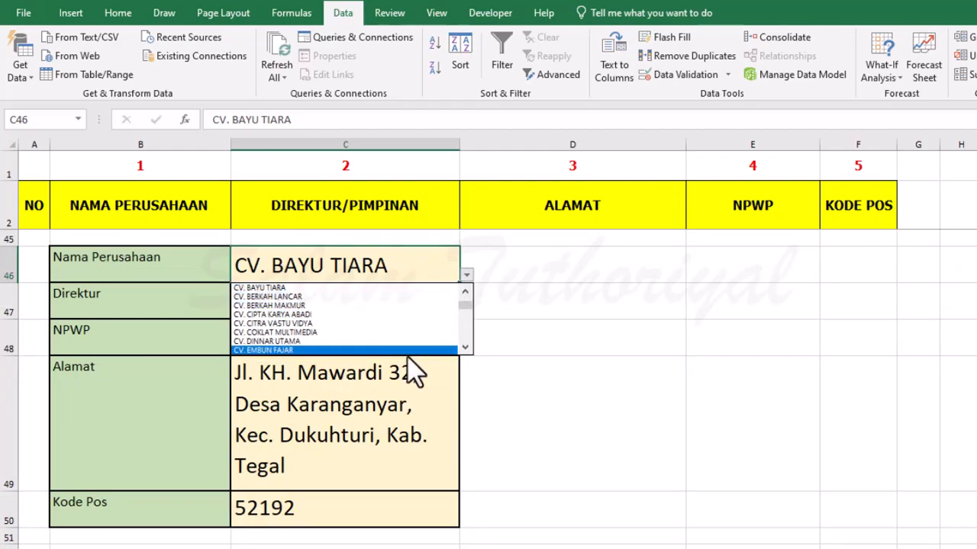
key(Return)
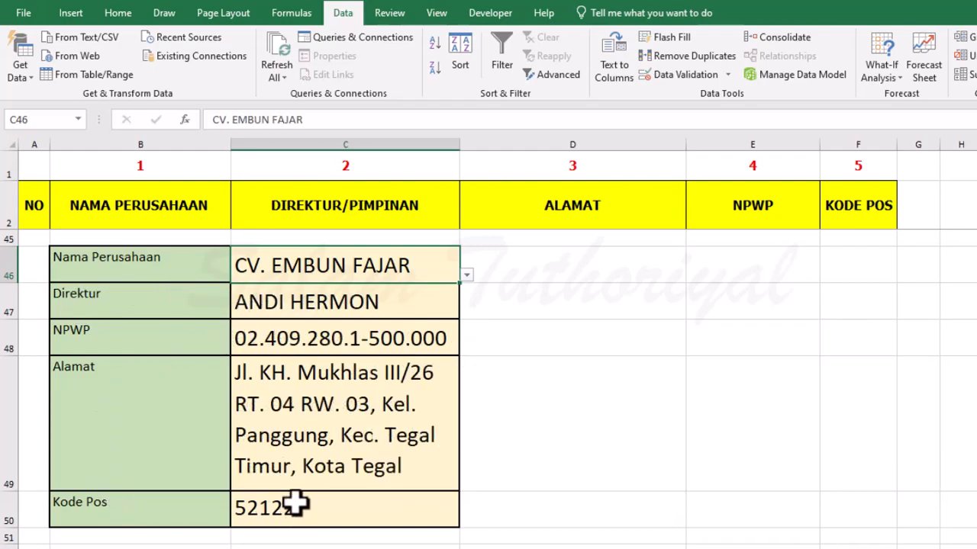
scroll(328, 406, up, 12)
scroll(333, 406, down, 5)
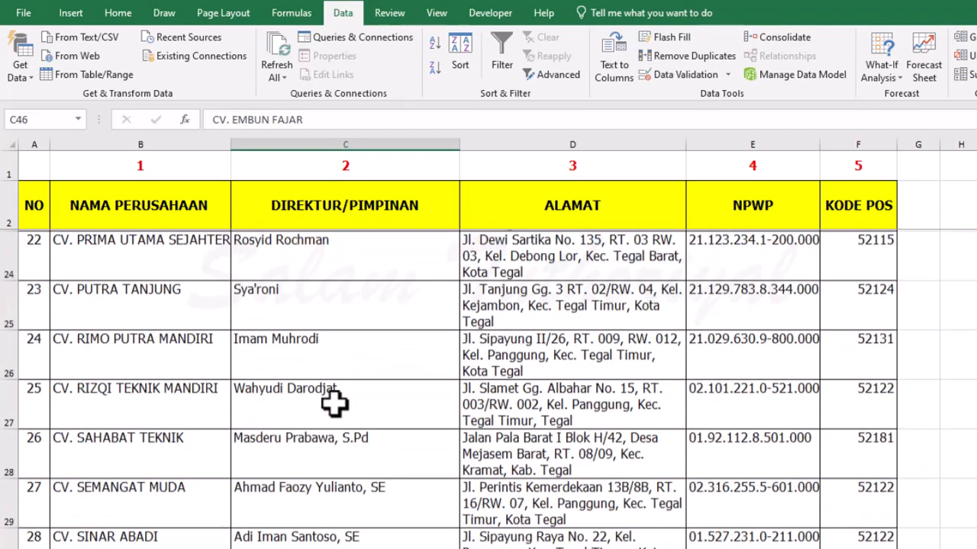
scroll(334, 404, up, 2)
scroll(334, 405, up, 1)
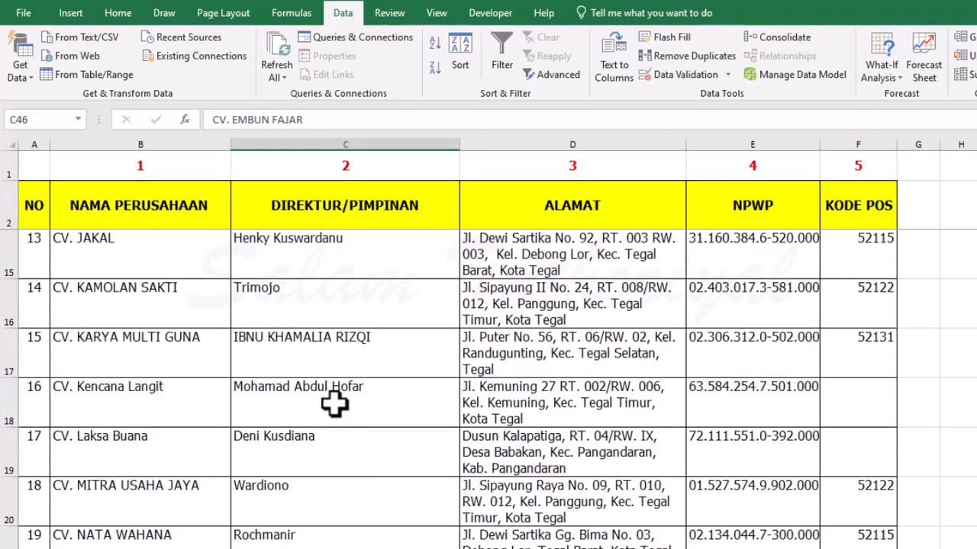
scroll(334, 404, up, 1)
scroll(334, 405, up, 1)
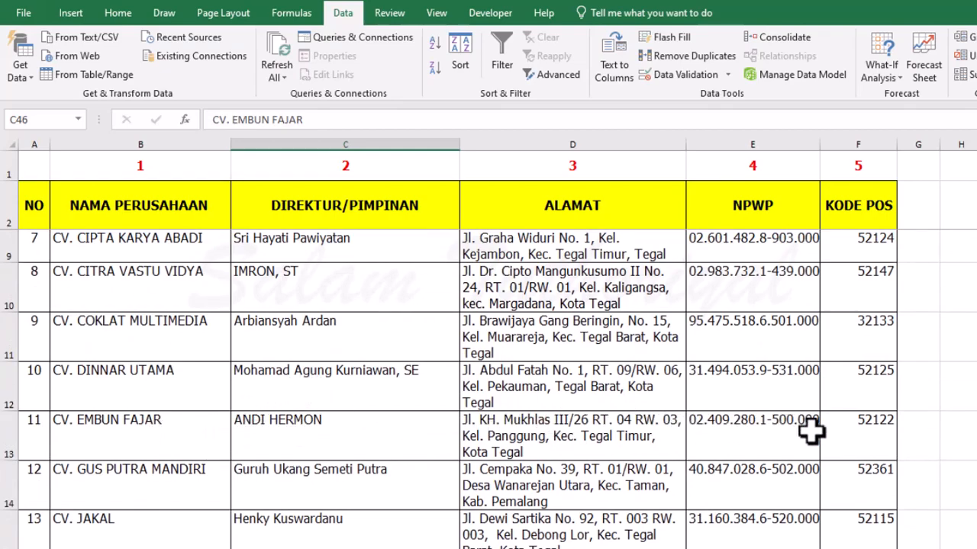
scroll(476, 439, down, 12)
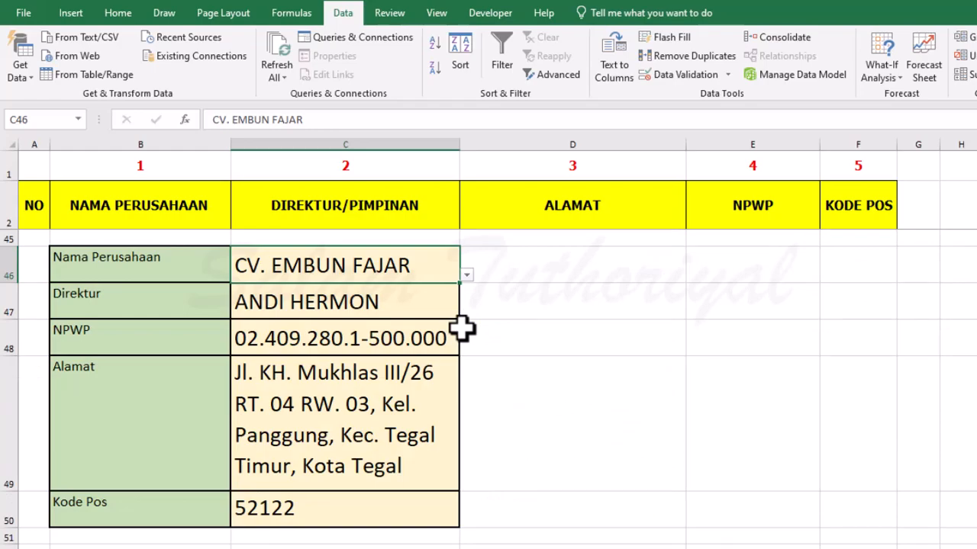
Test the error alert by entering the unlisted company "CV. EMBUN PAGI" in C46, then cancel the entry.
click(488, 345)
click(428, 275)
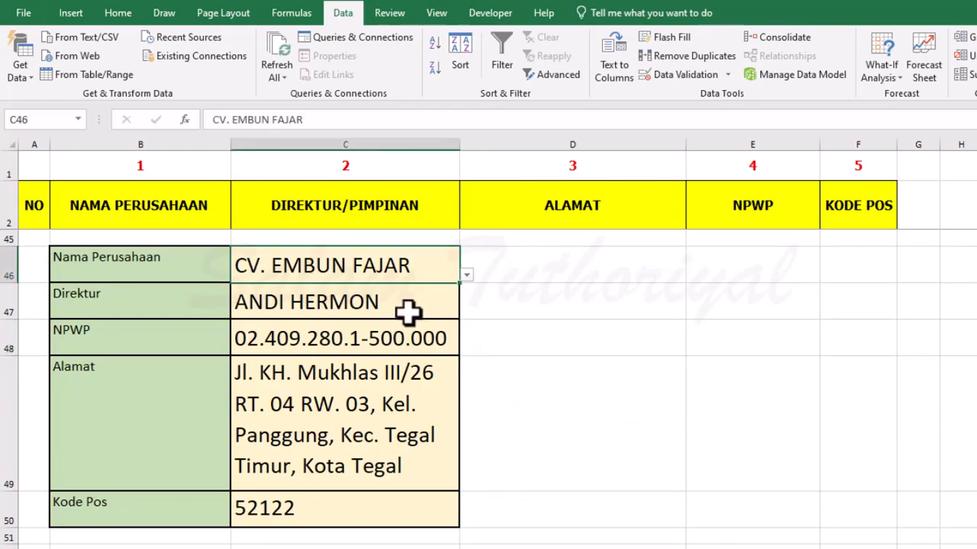
text(cv)
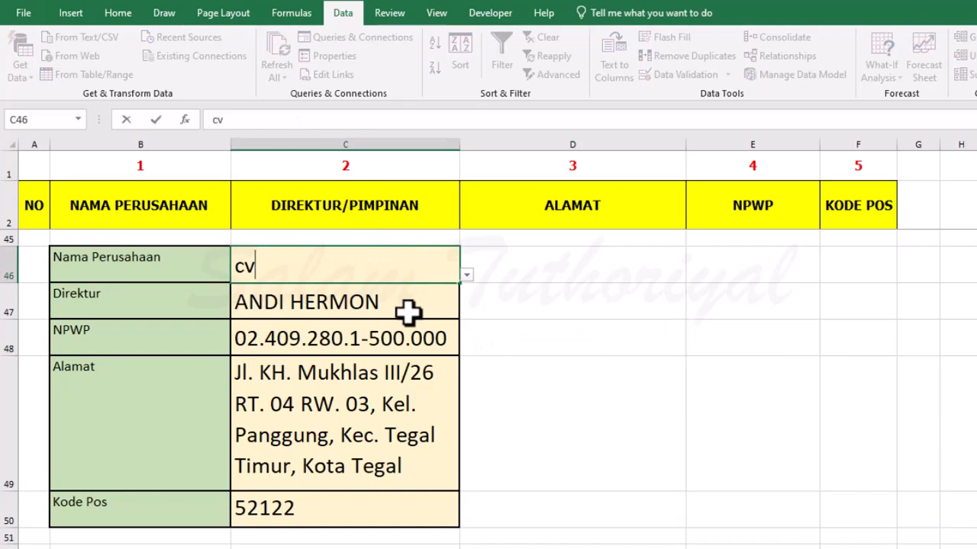
key(BackSpace)
key(BackSpace)
text(CV. EMBU)
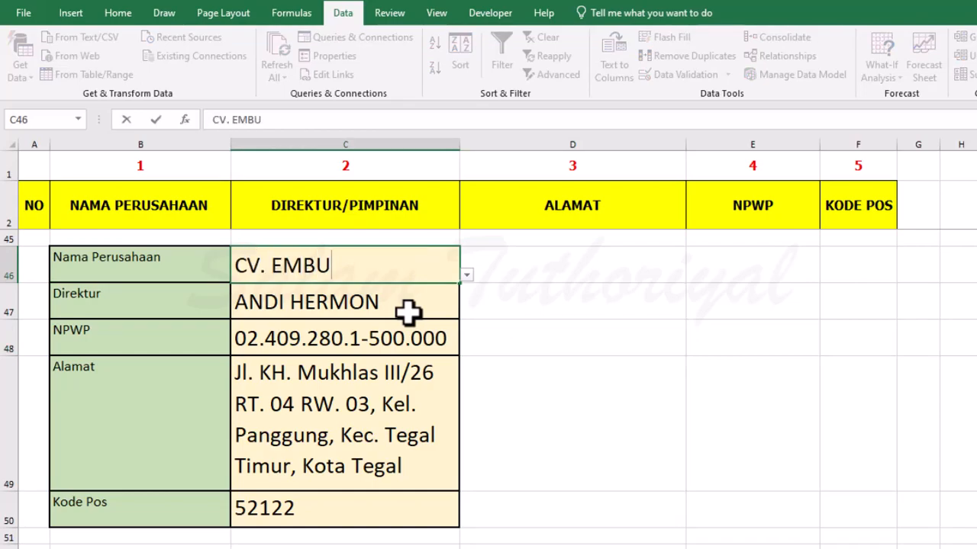
text(N PAGI)
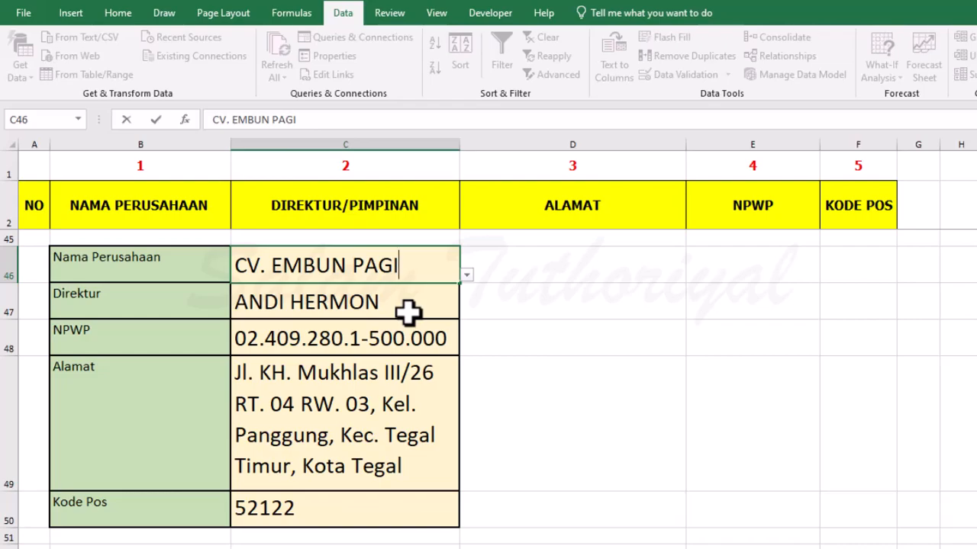
key(Return)
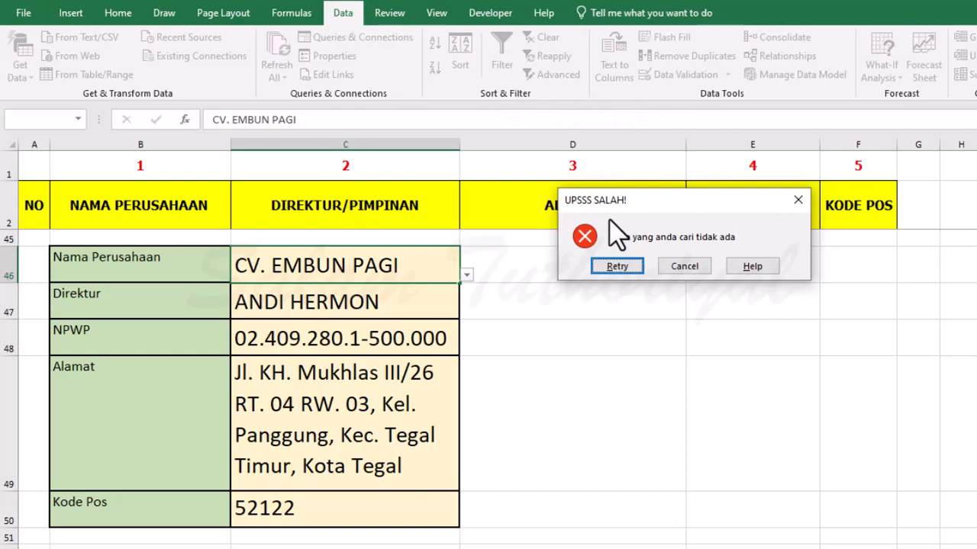
drag(609, 220, 550, 260)
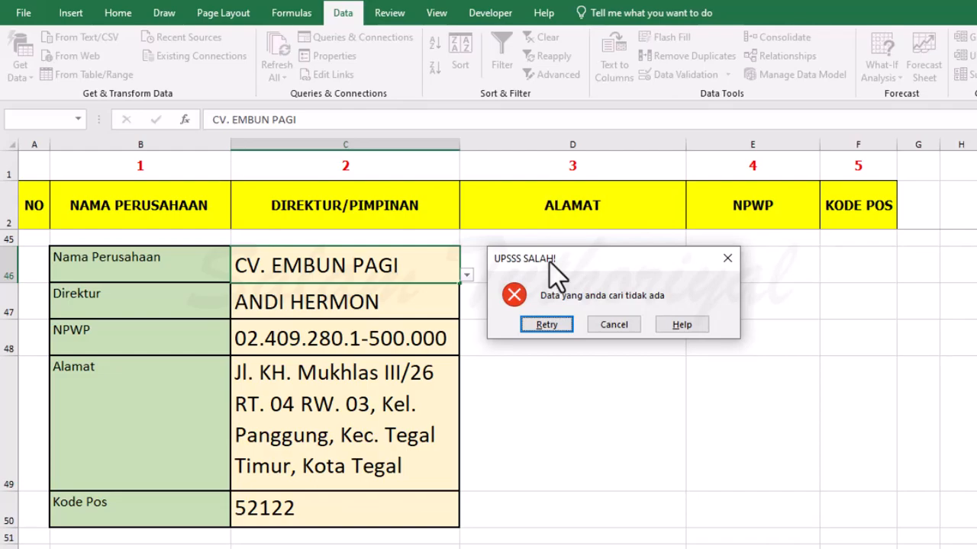
click(614, 326)
Choose CV. Kencana Langit from the company list in C46 and inspect the Kode Pos formula in C50.
click(467, 275)
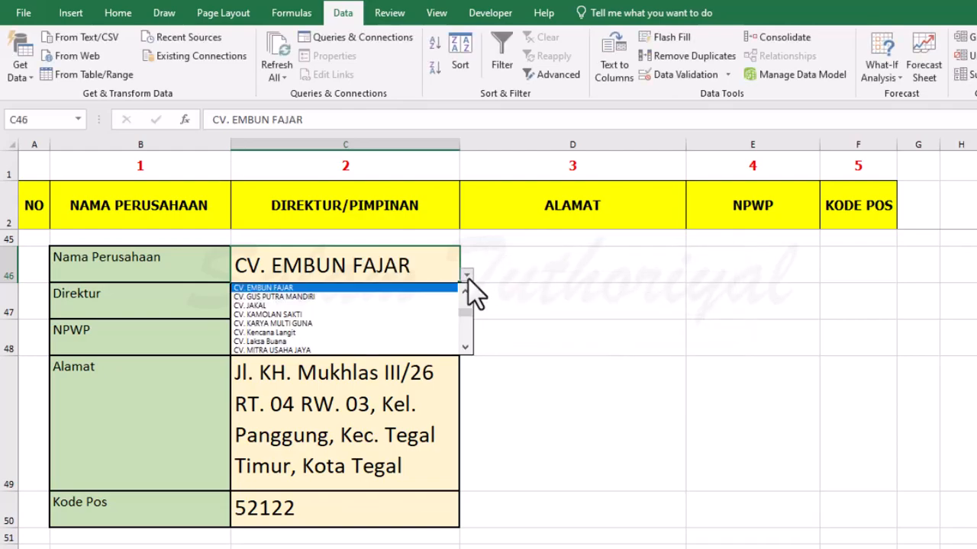
click(410, 333)
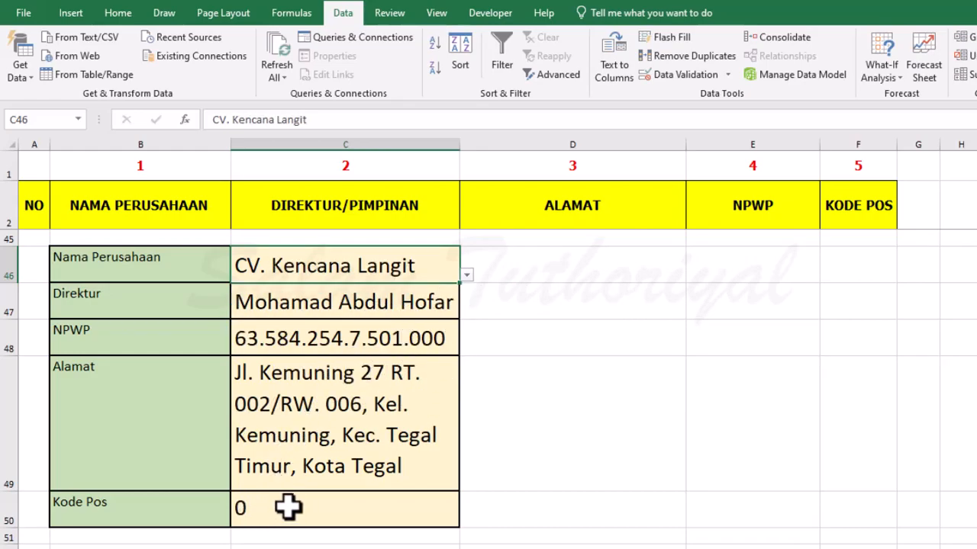
click(170, 513)
click(273, 506)
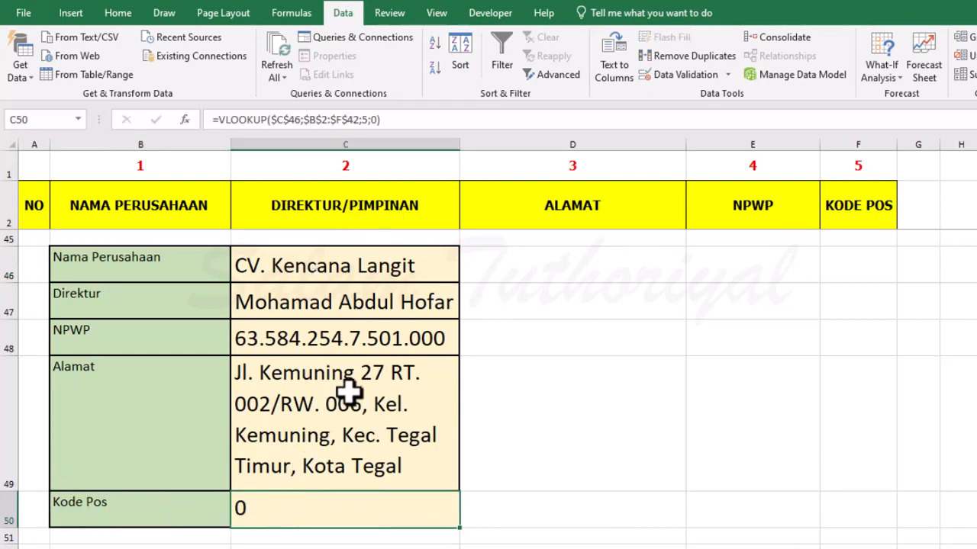
Find the CV. Kencana Langit row in the source table and enter 56741 as its Kode Pos in F18.
scroll(349, 392, up, 8)
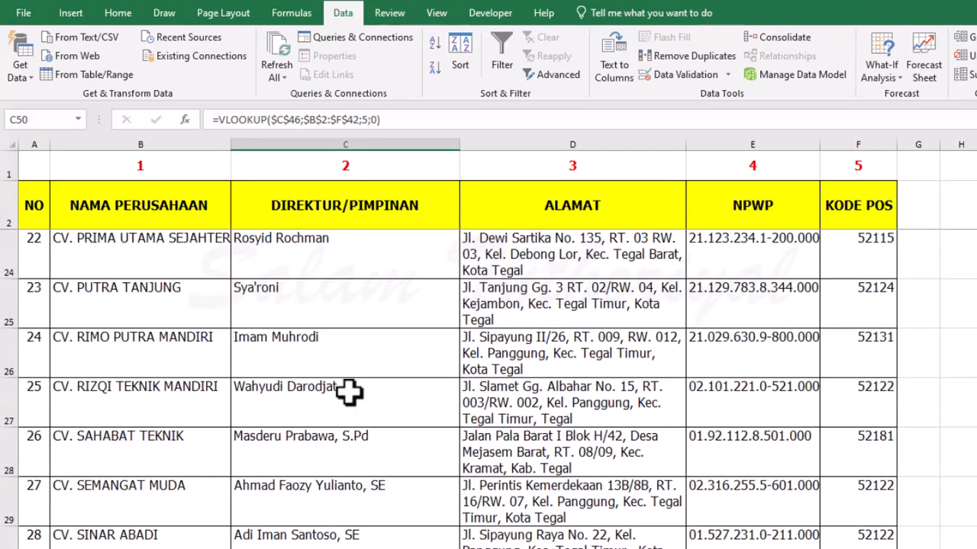
scroll(348, 393, up, 4)
scroll(349, 392, up, 1)
scroll(348, 392, down, 3)
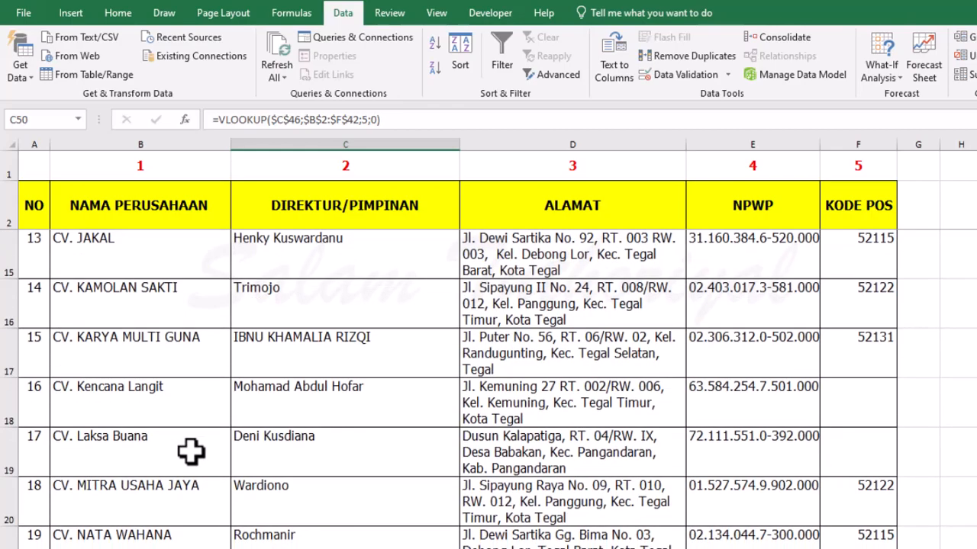
click(150, 406)
click(850, 409)
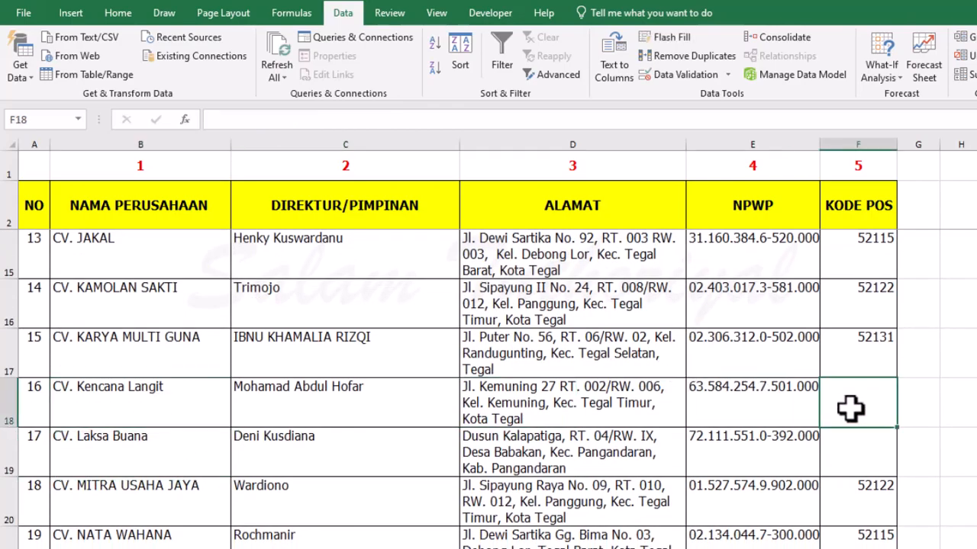
scroll(504, 403, down, 10)
scroll(781, 343, up, 6)
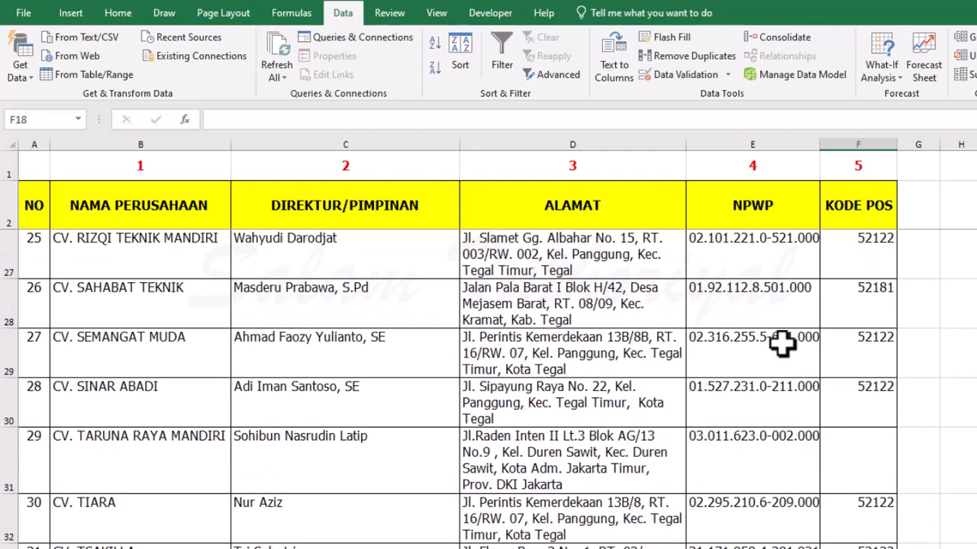
key(Up)
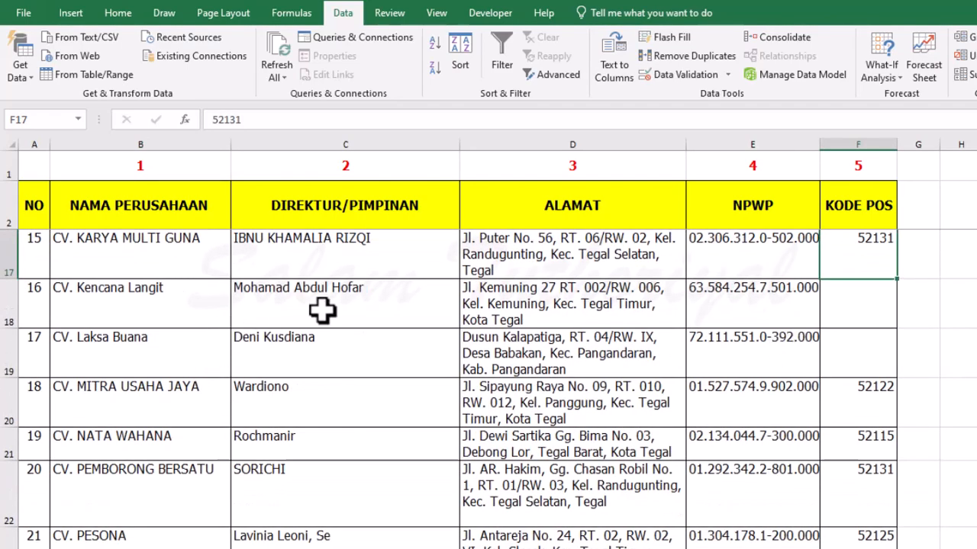
key(Down)
text(56)
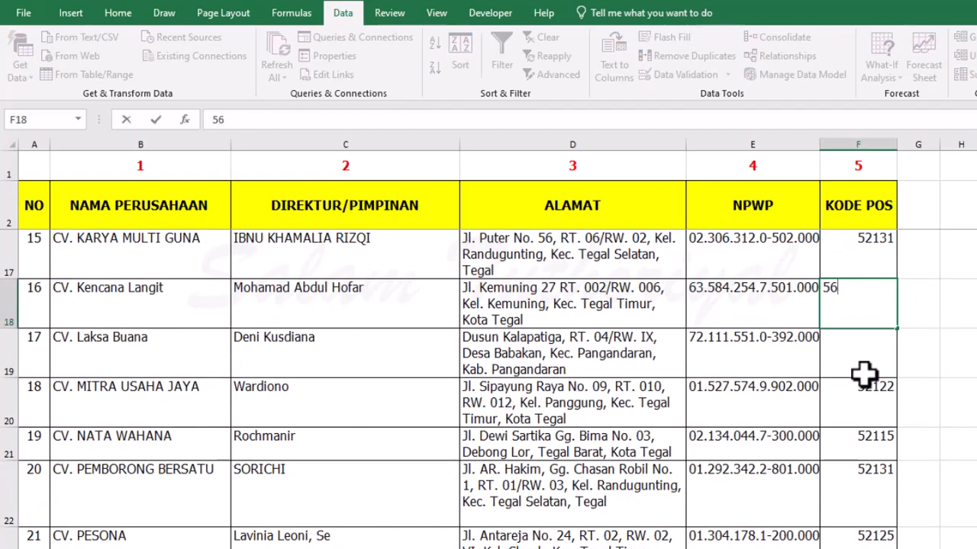
text(741)
key(Return)
Return to the lookup form and check the Kode Pos result in C50 for CV. Kencana Langit.
scroll(357, 388, down, 3)
scroll(364, 388, down, 7)
click(374, 458)
scroll(522, 451, up, 1)
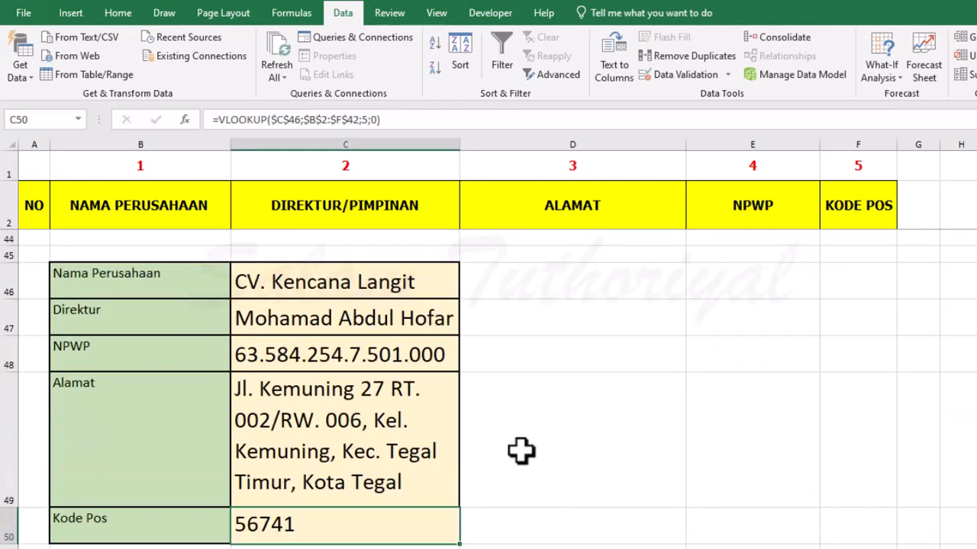